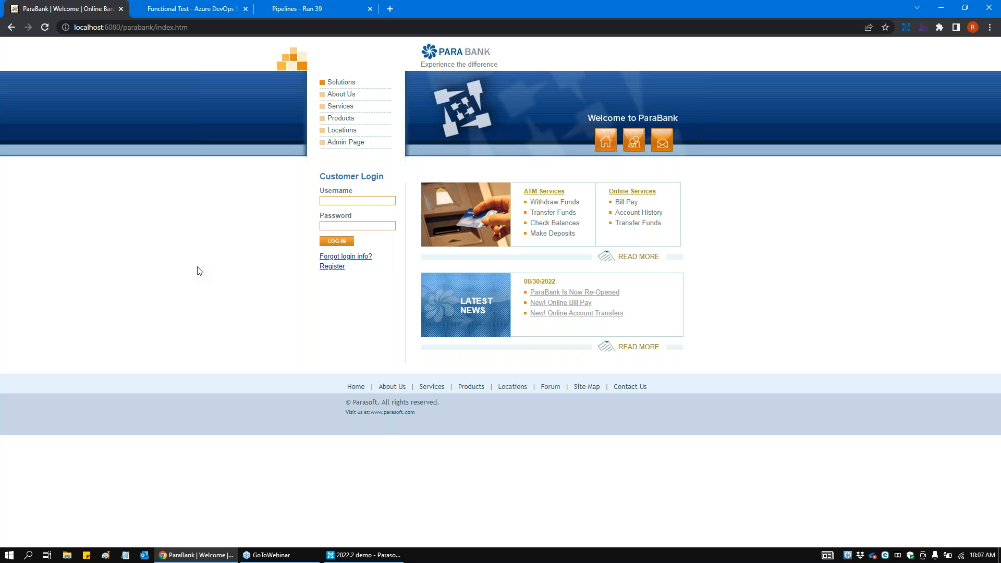
click(975, 26)
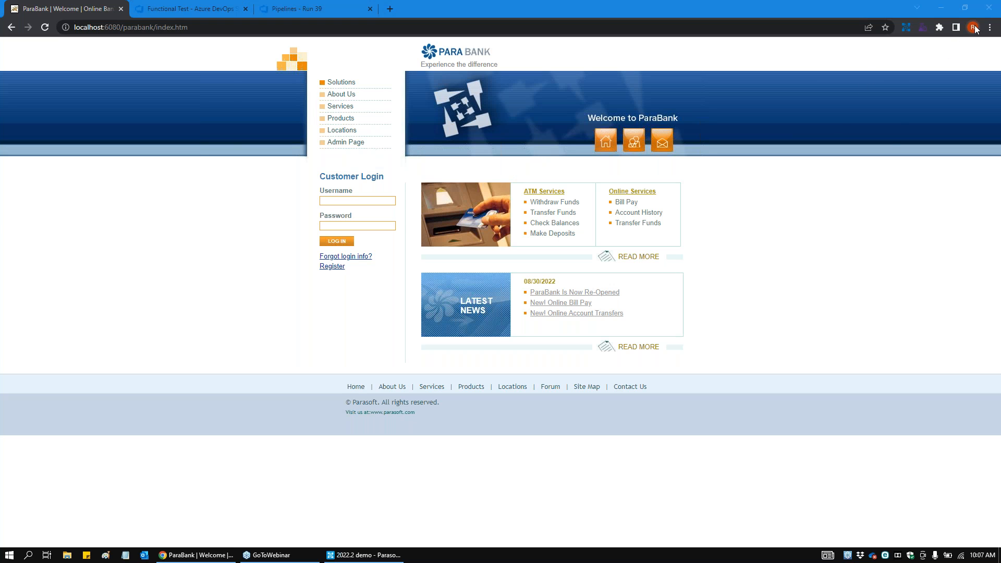
click(862, 203)
click(892, 262)
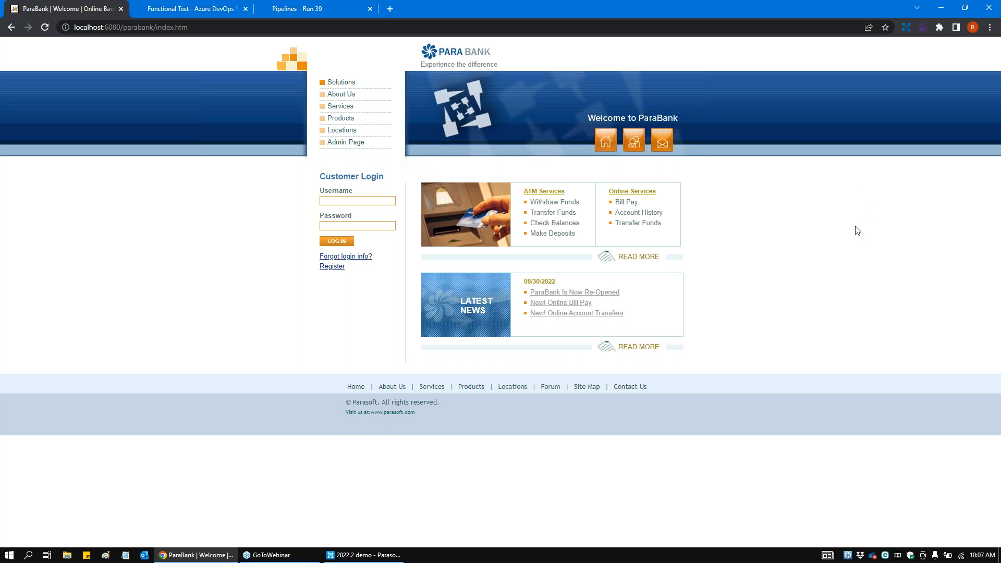
Step: Review the Parasoft Recorder's API traffic option, then switch to Parasoft SOAtest & Virtualize and start the SOAtest server
click(906, 27)
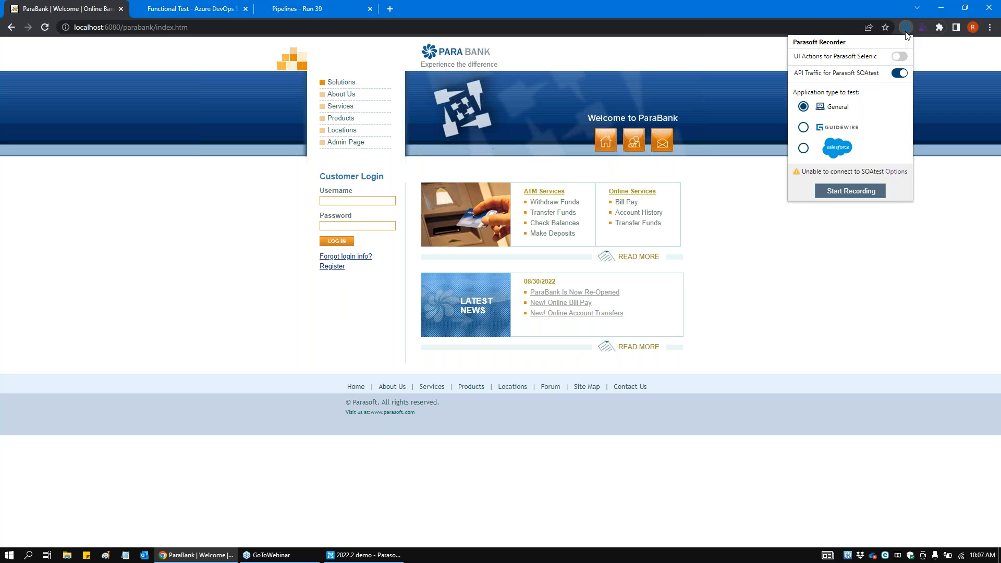
drag(794, 73, 879, 73)
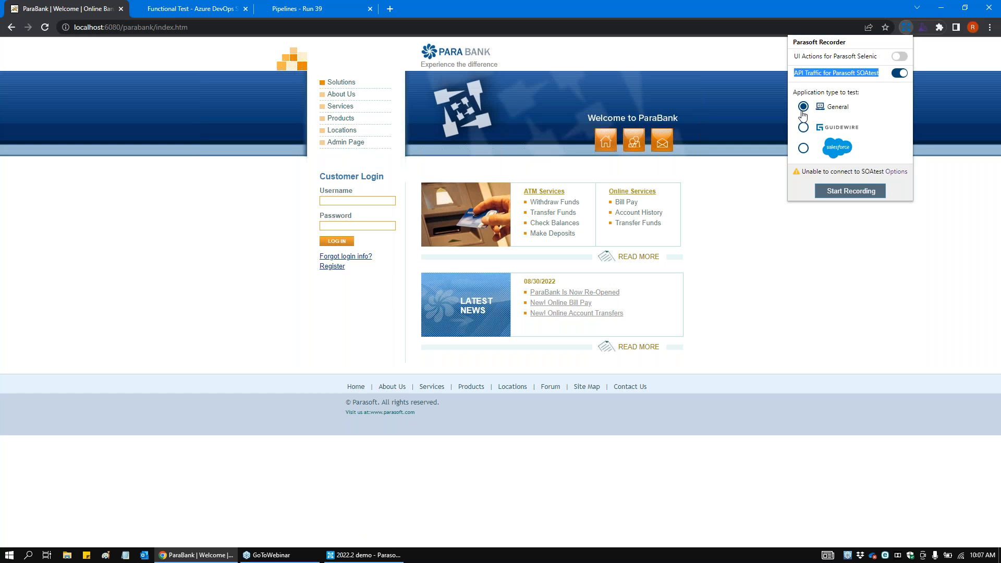
click(363, 555)
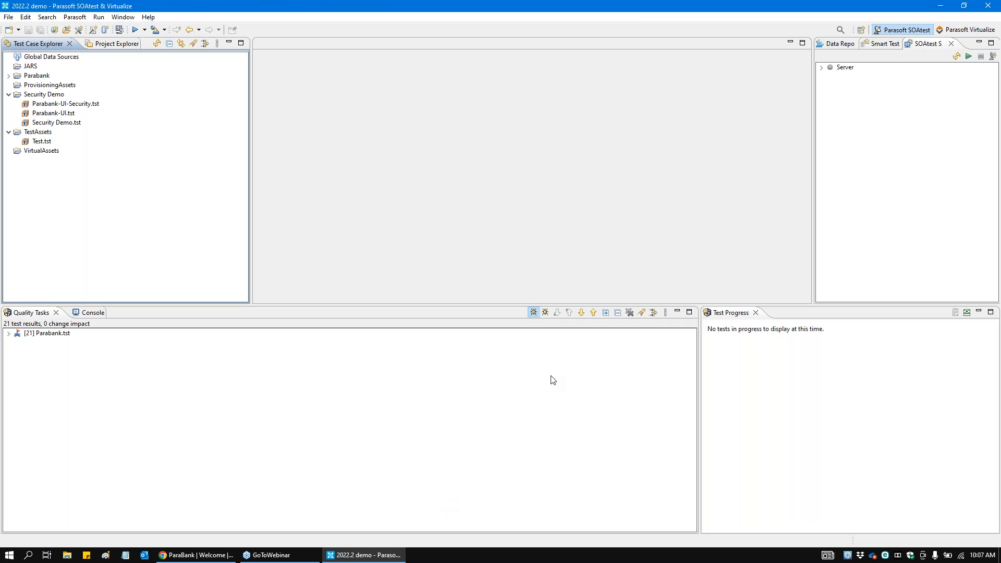
click(968, 56)
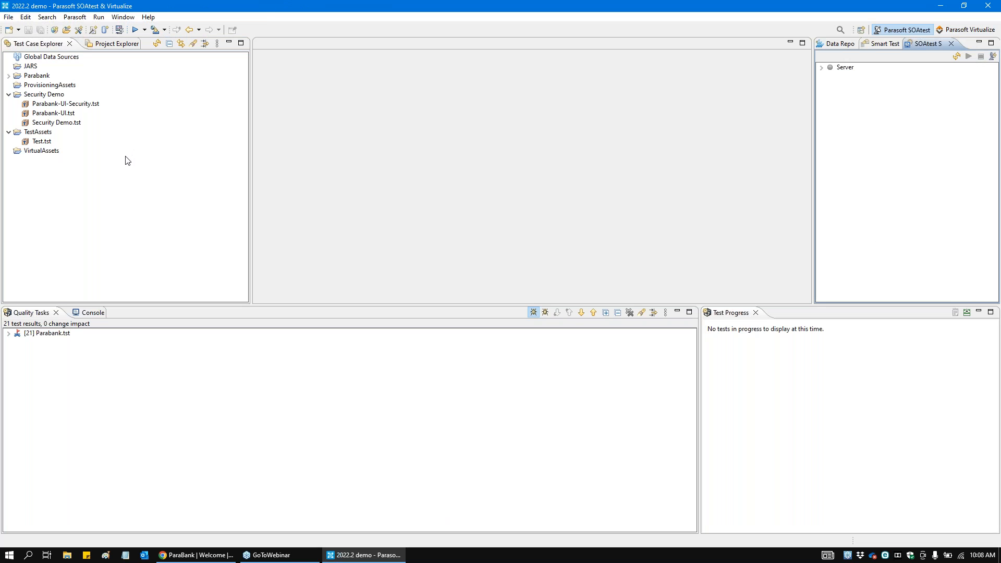
click(124, 181)
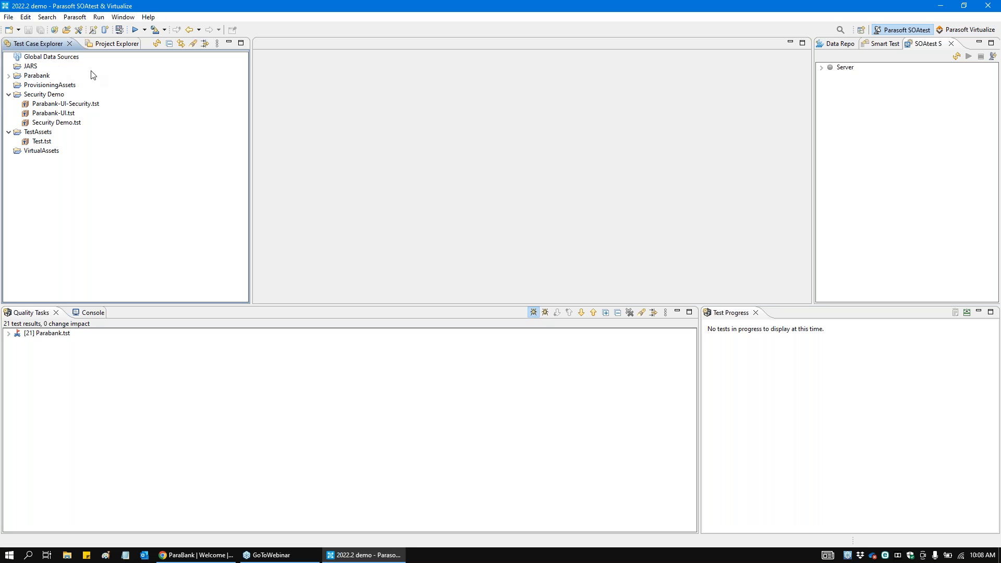
click(63, 104)
click(62, 113)
click(65, 123)
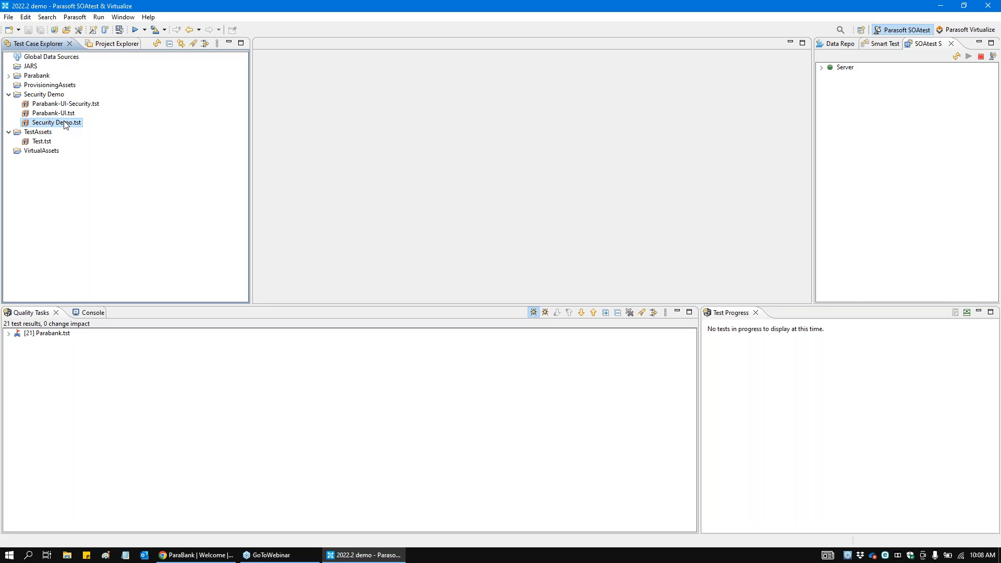
click(62, 104)
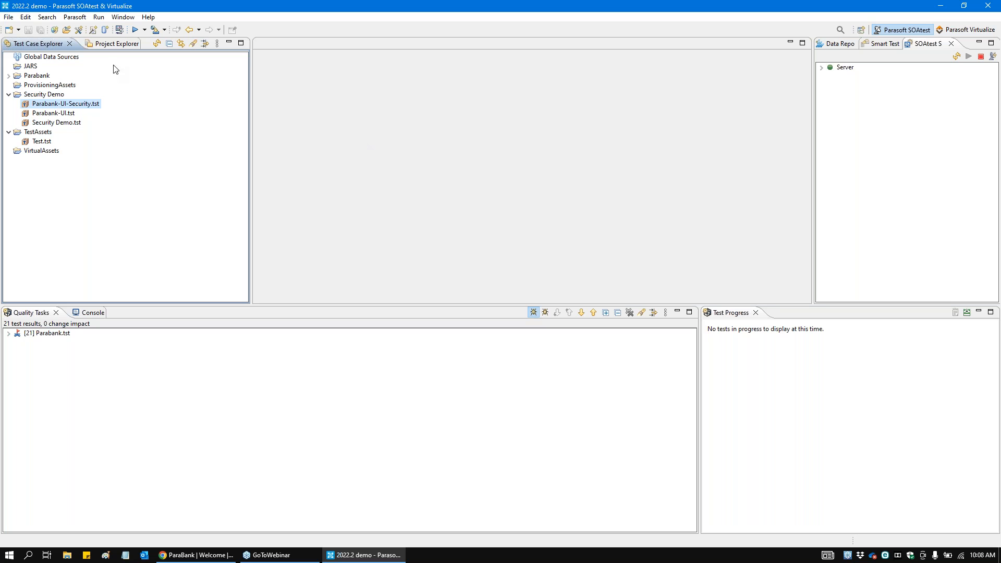
click(50, 95)
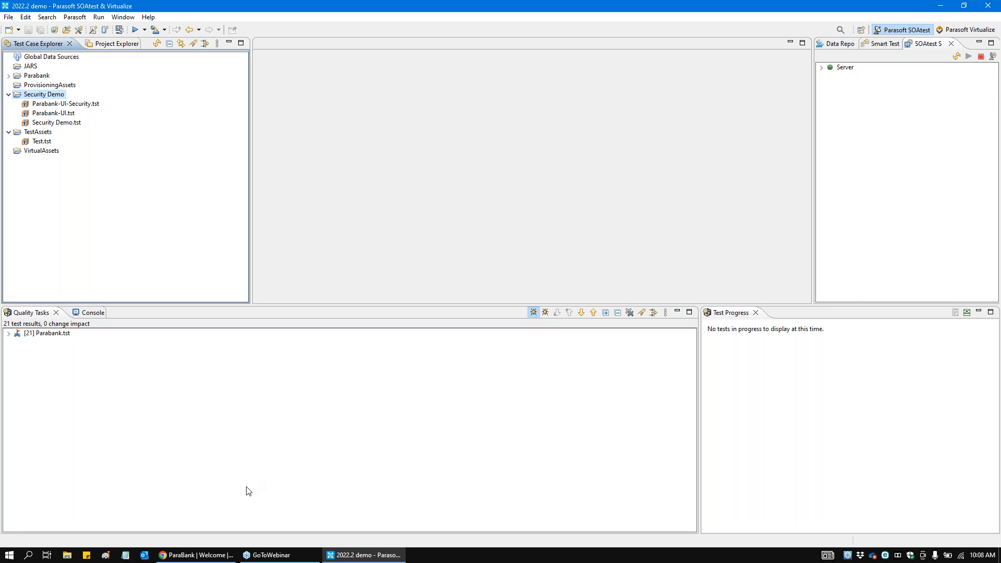
Step: Switch to the ParaBank page in Chrome and start recording API traffic for Parasoft SOAtest with the General application type
click(202, 556)
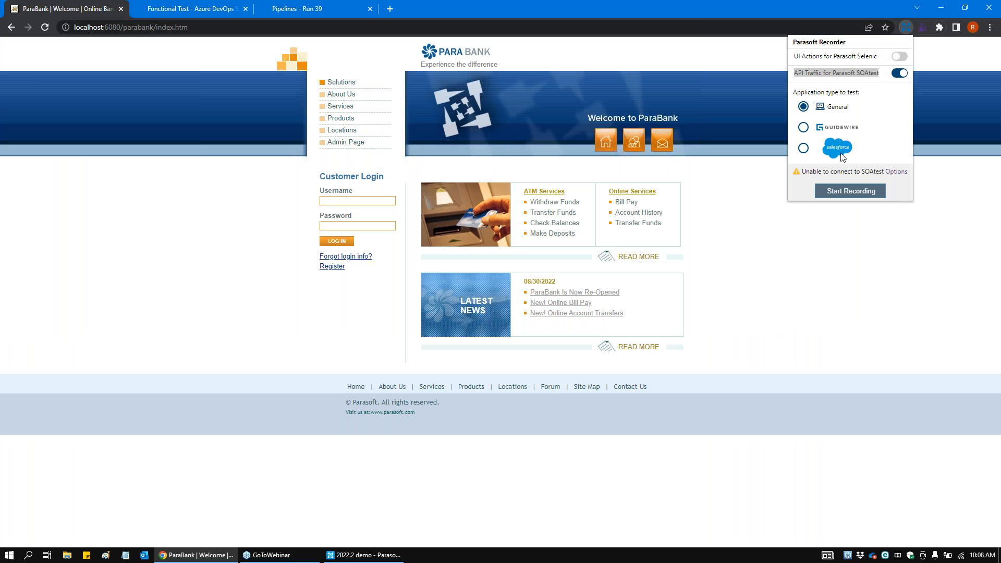
click(906, 26)
click(906, 26)
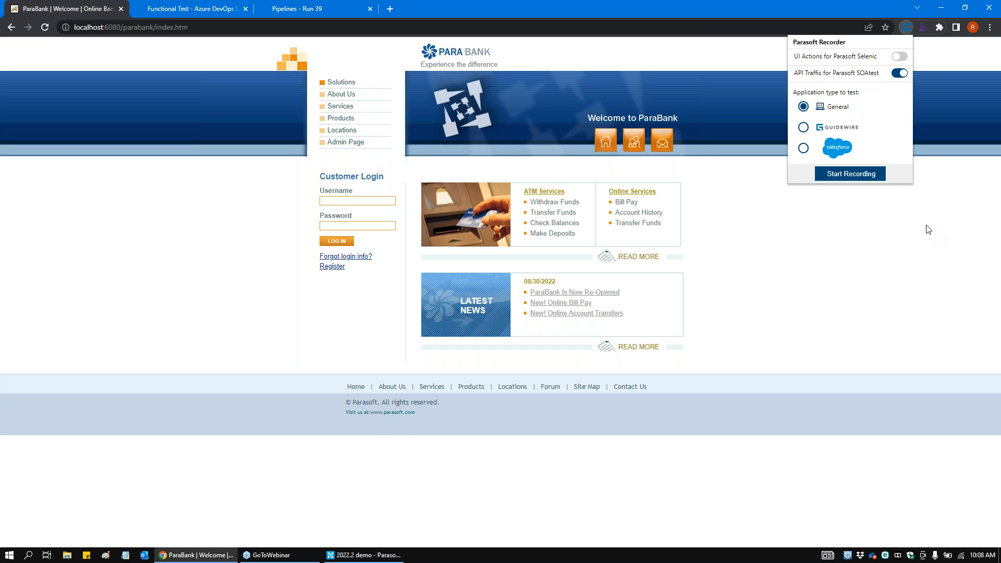
click(875, 179)
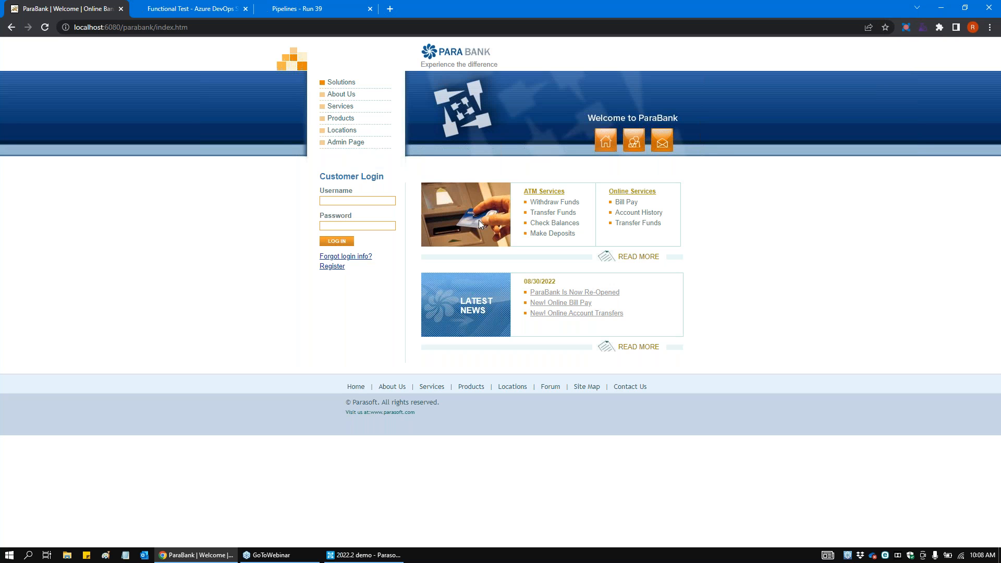
Step: Log in to ParaBank with the customer's username and account password
click(347, 201)
text(john)
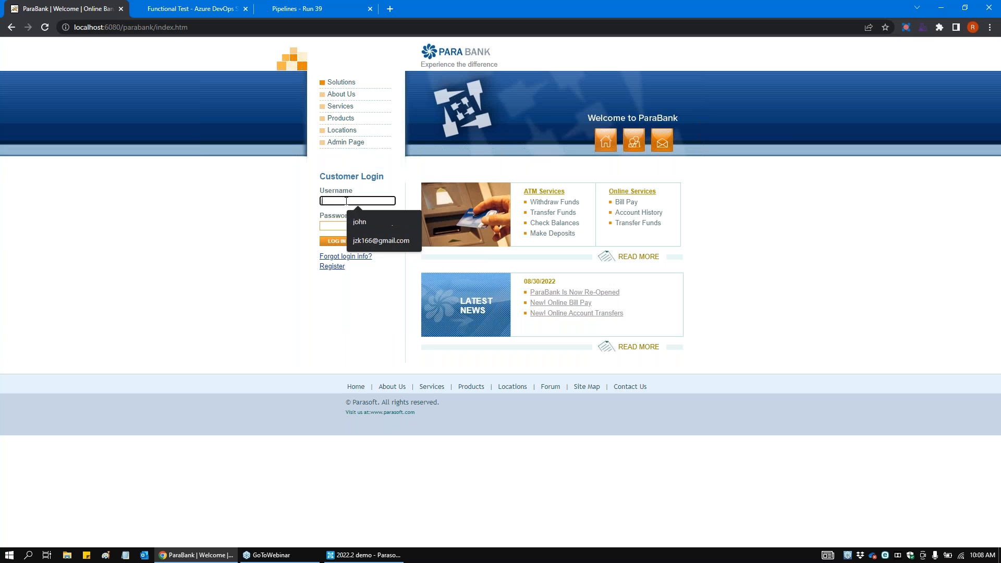
key(Tab)
text(de)
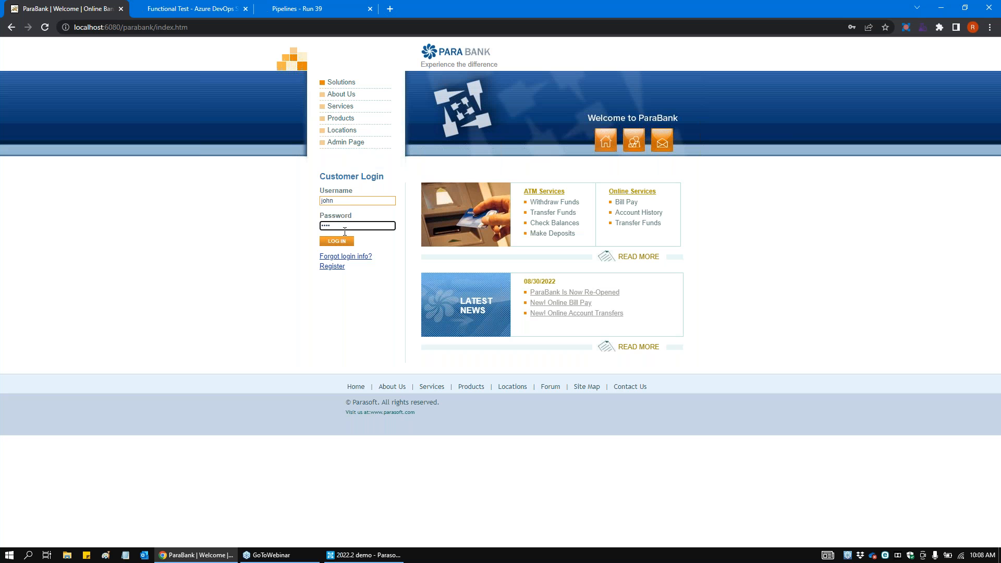
click(336, 241)
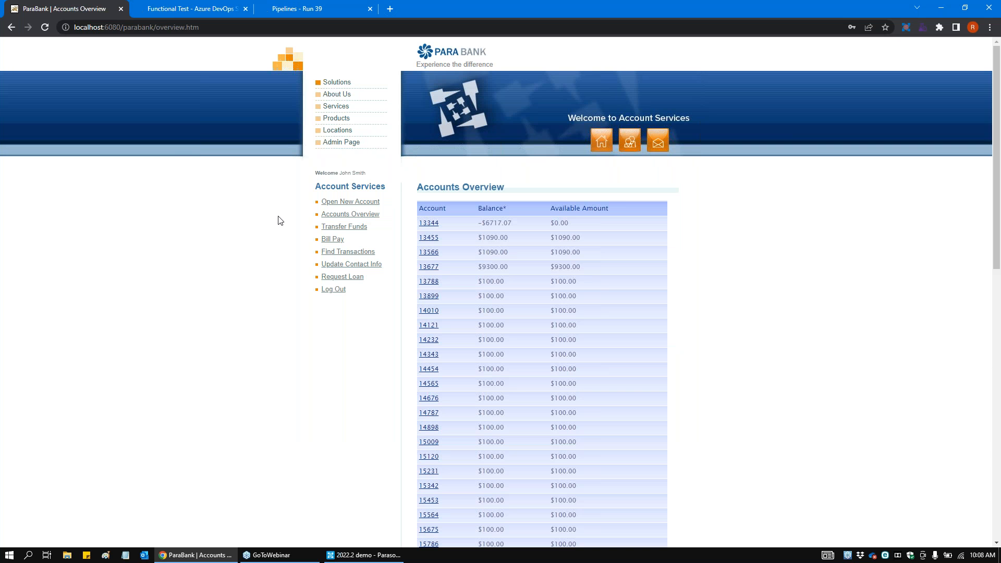
Step: View the activity of the first listed account, and transfer $200 from it to the third listed account
click(429, 223)
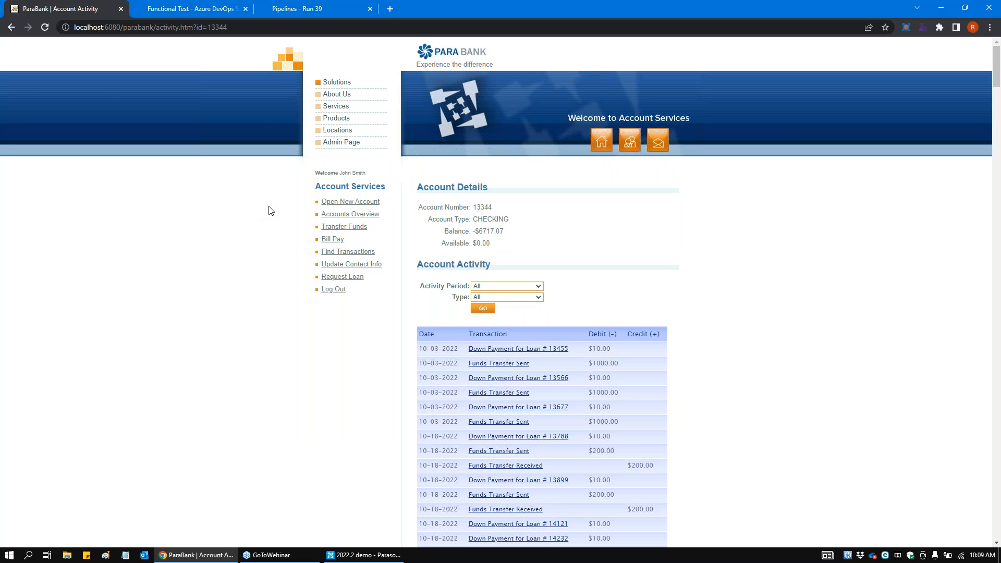
click(336, 228)
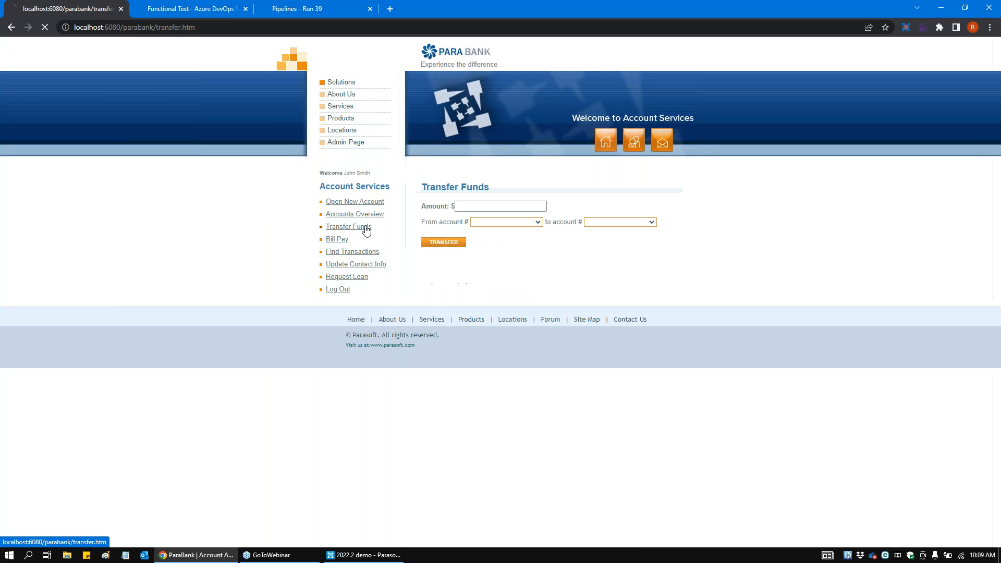
click(509, 208)
text(200)
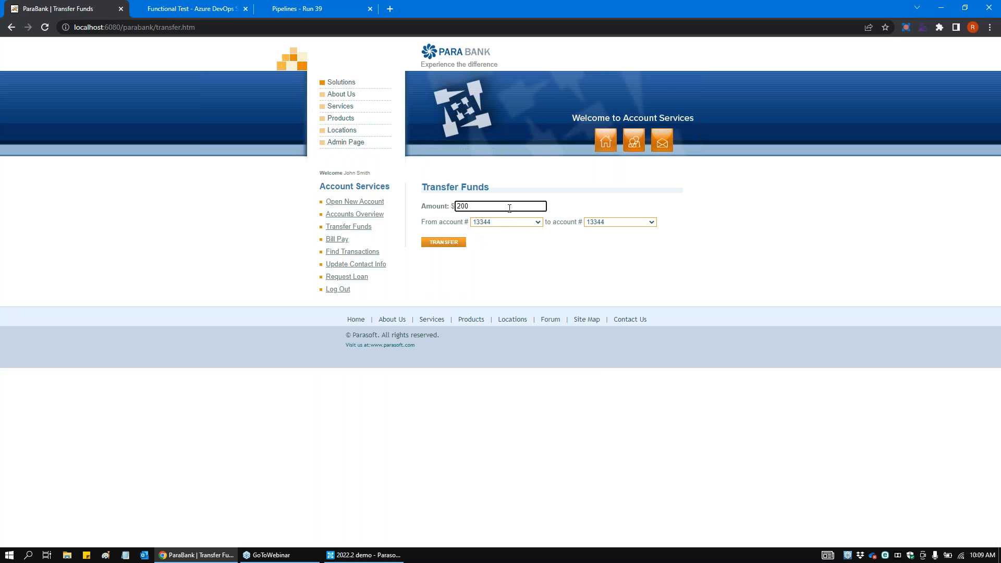
click(618, 223)
click(600, 238)
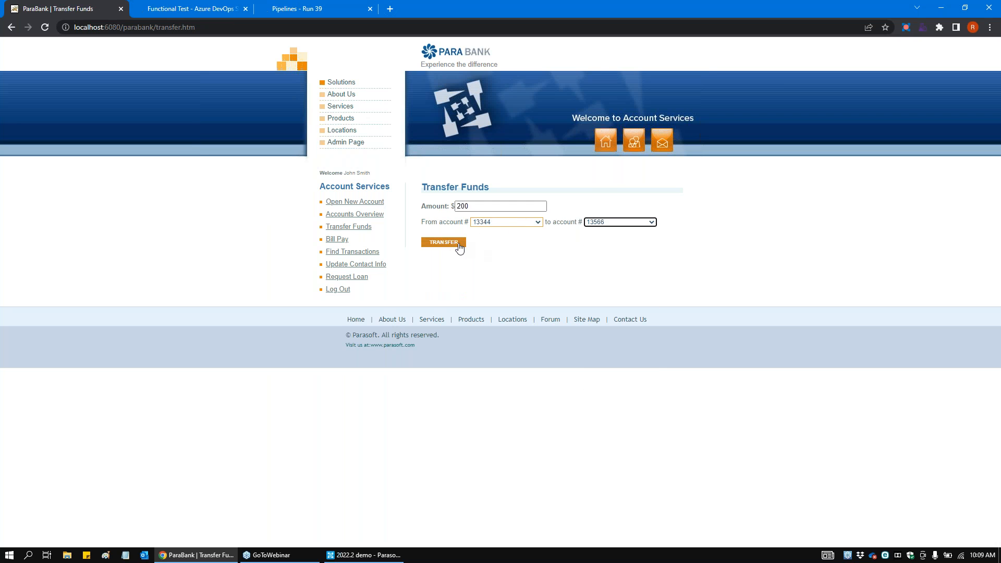
click(462, 247)
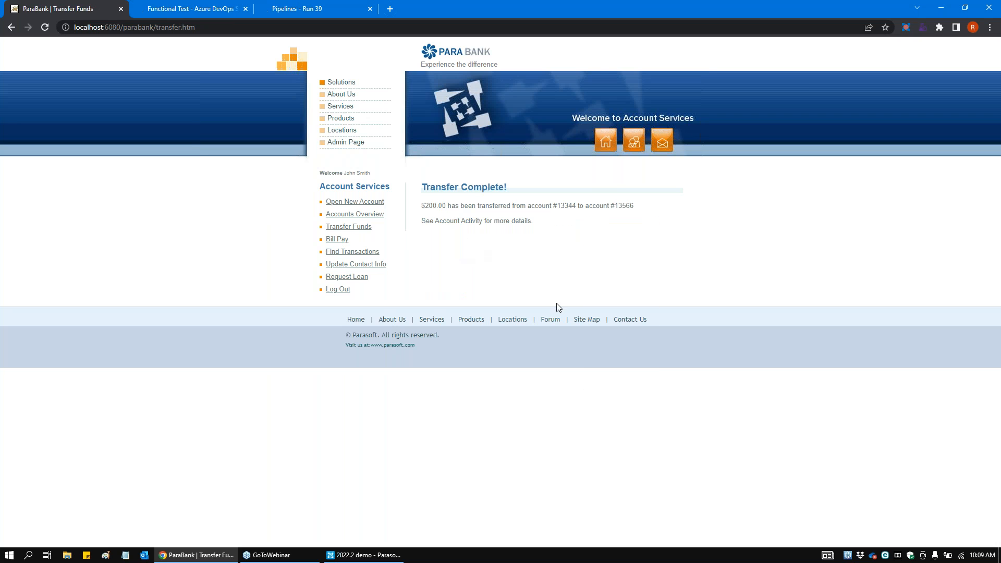
Step: Apply for a loan of $100 with a $10 down payment, keeping the preselected account
click(358, 280)
click(528, 210)
text(100)
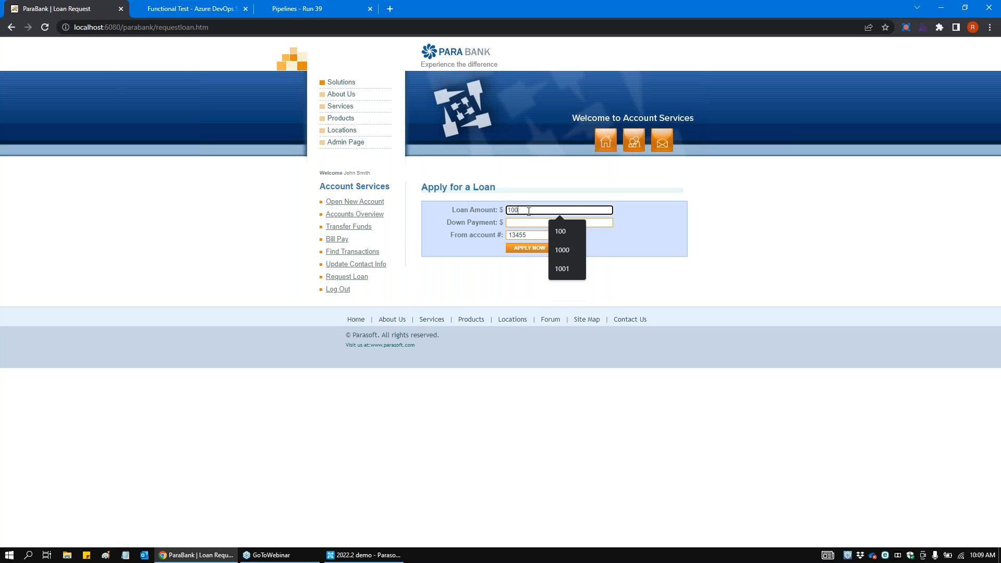
key(Tab)
text(10)
click(522, 248)
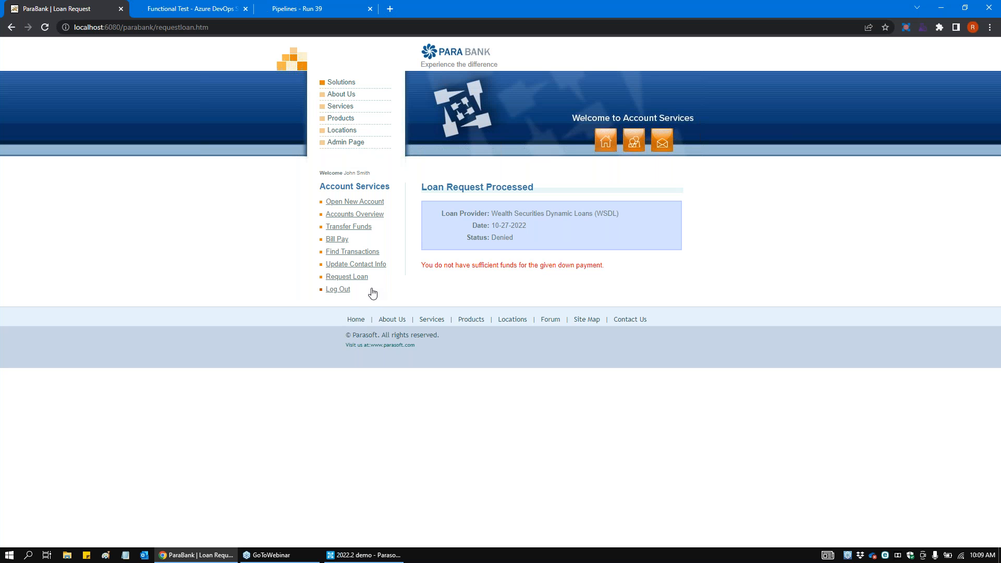
Step: Log out of ParaBank and stop the Parasoft Recorder session
click(350, 291)
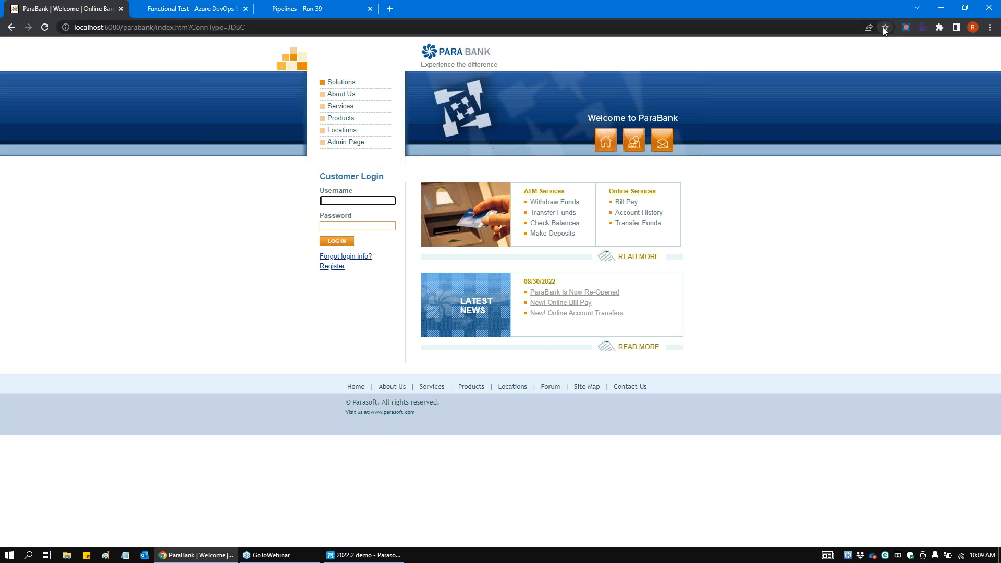
click(906, 32)
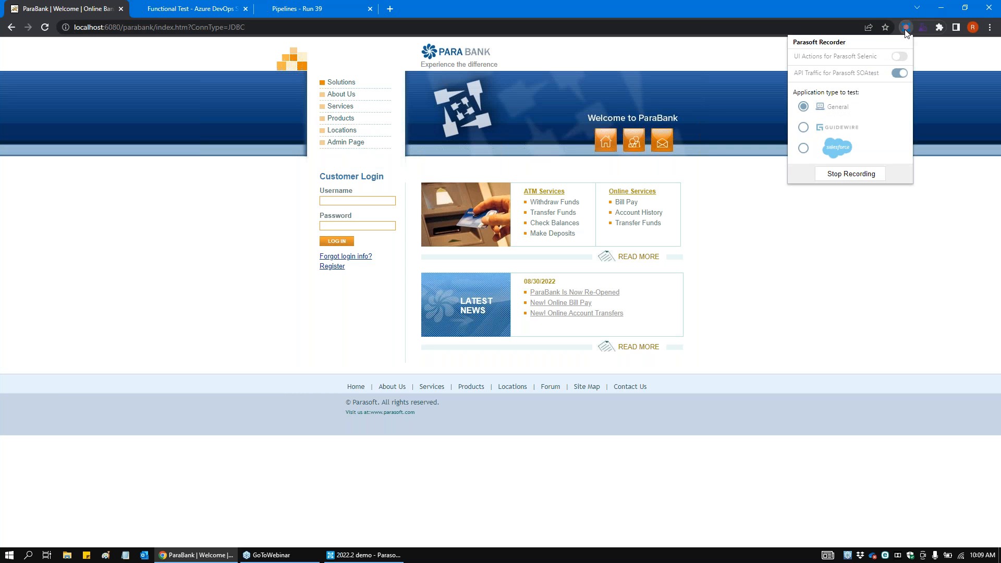
click(860, 177)
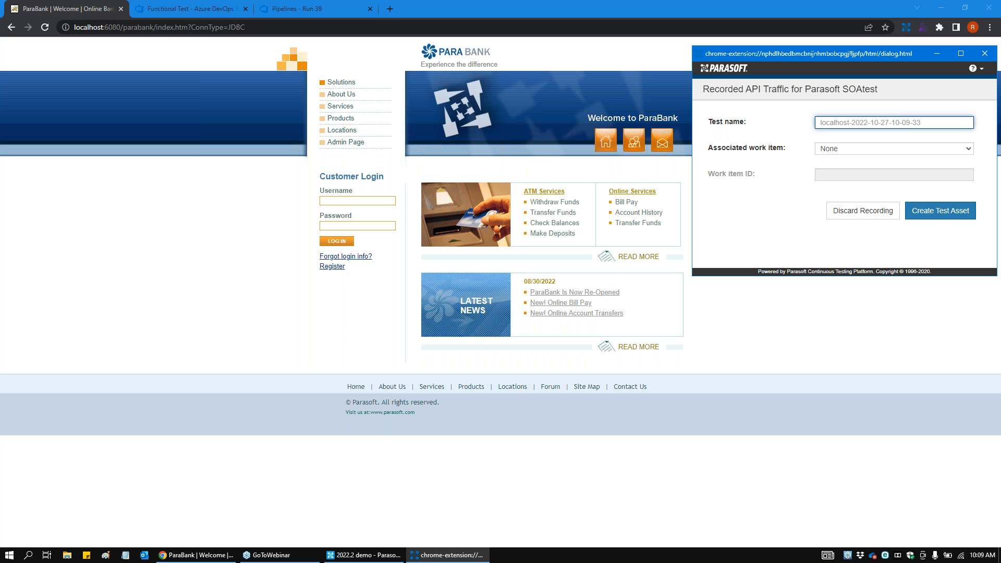
Step: Name the recorded test Parabank-Account and create a test asset from it with no associated work item
text(Parabank)
text(-Account)
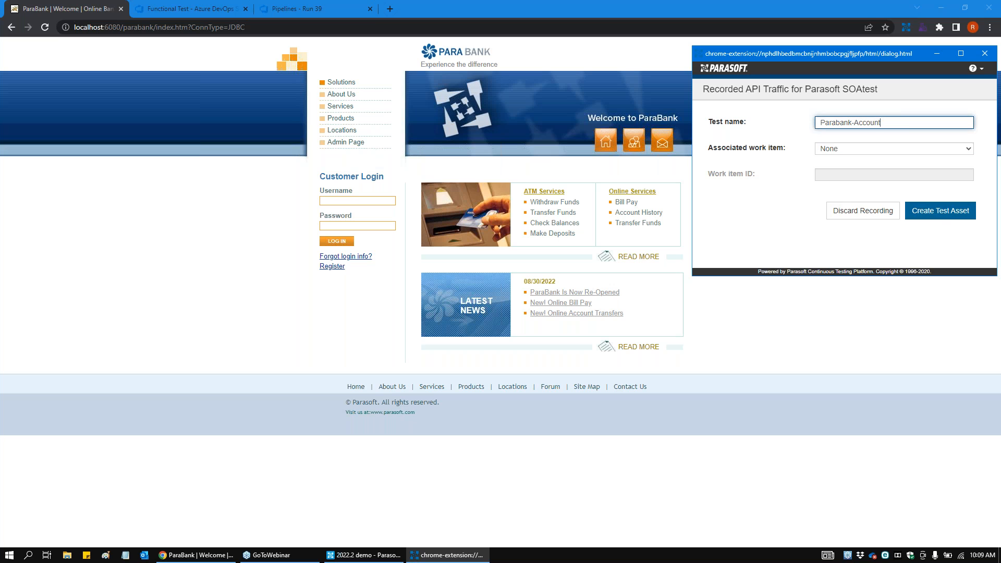
click(949, 217)
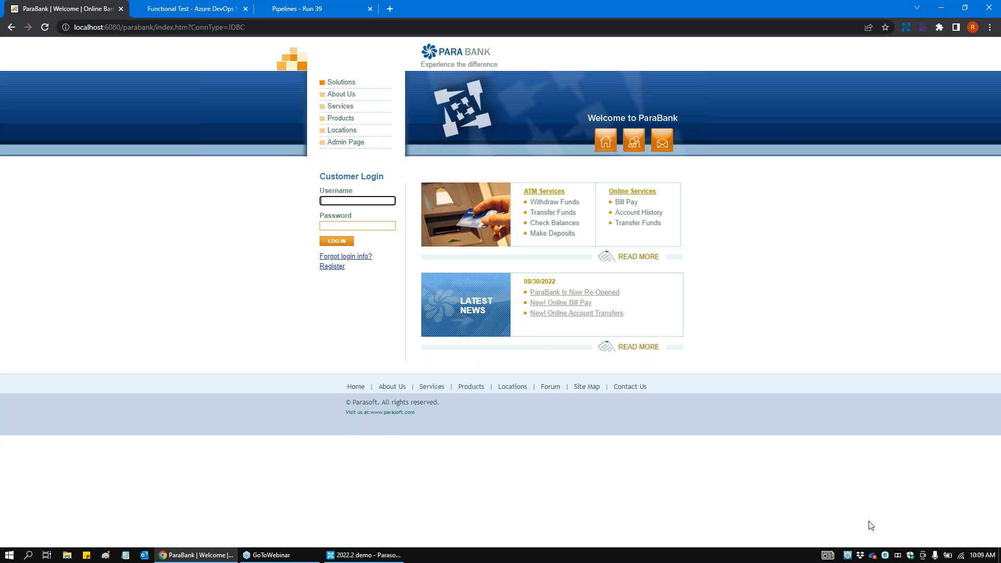
Step: Switch to Parasoft SOAtest & Virtualize and examine the tests in the Parabank-Account.tst scenario under TestAssets, users/admin, with the Test Case Explorer widened
click(365, 555)
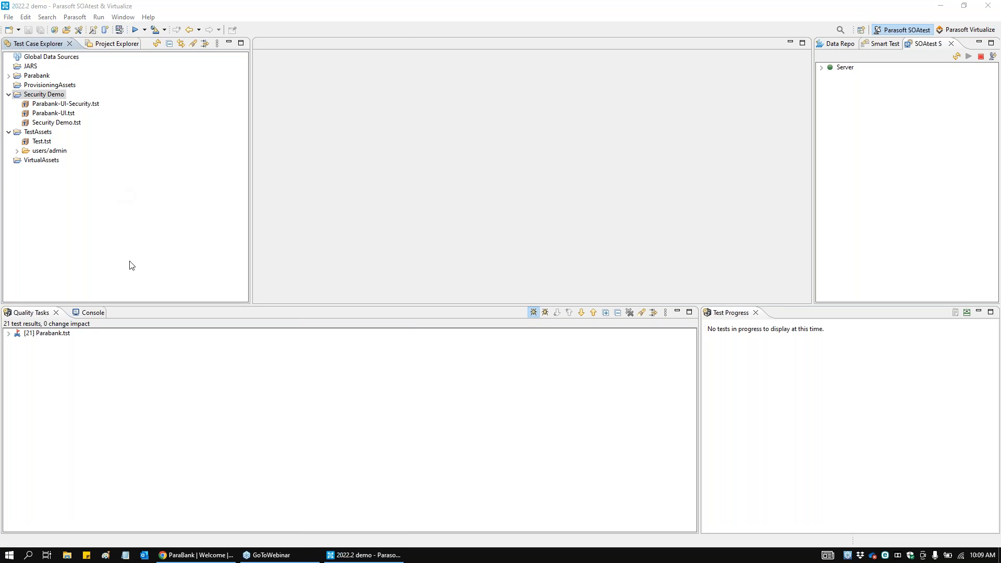
click(18, 151)
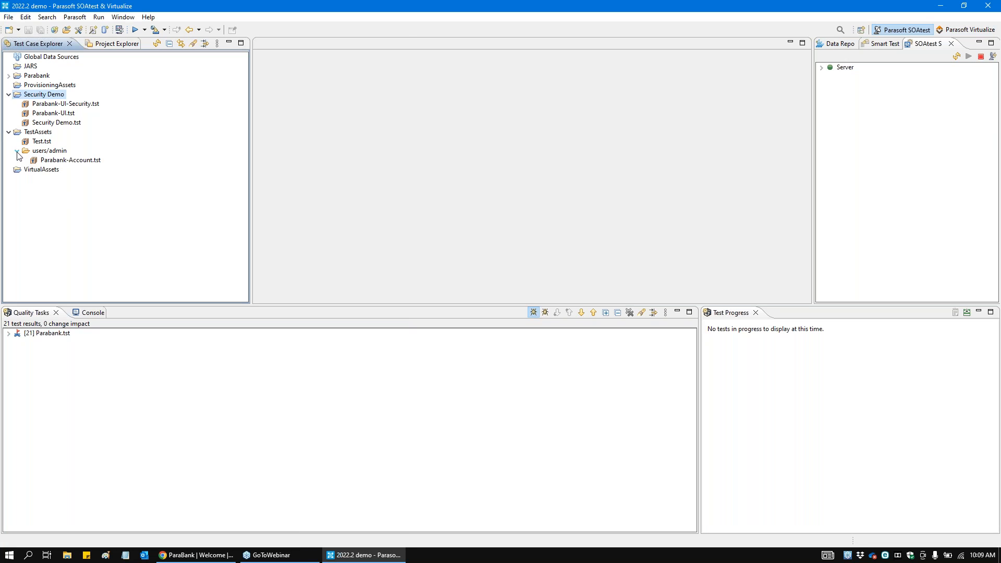
click(74, 161)
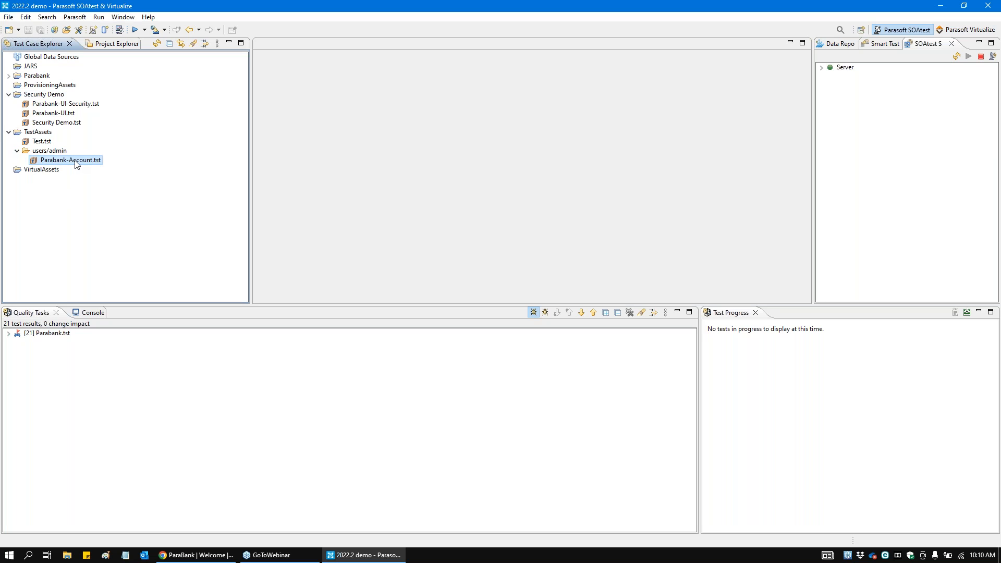
click(25, 160)
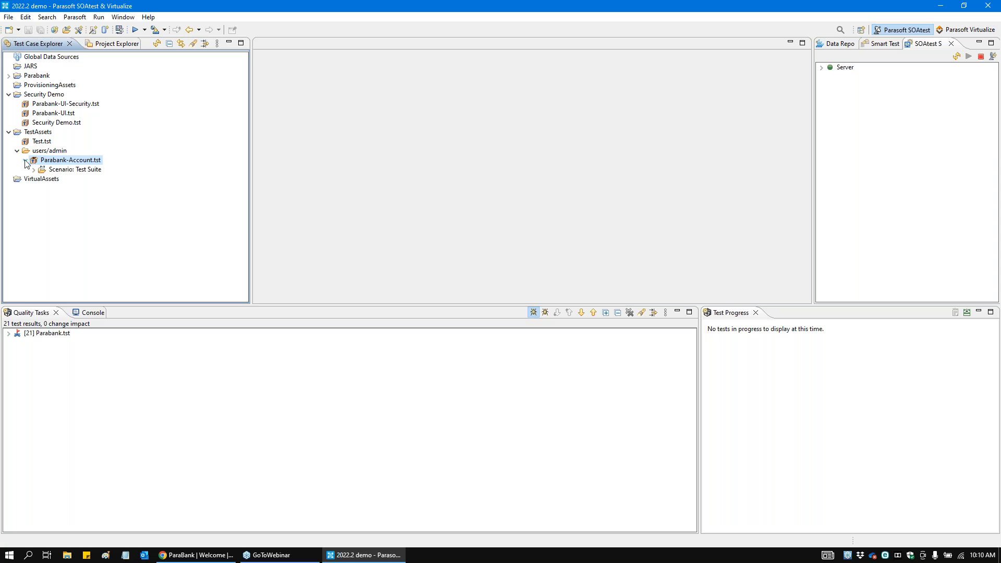
drag(251, 218, 340, 219)
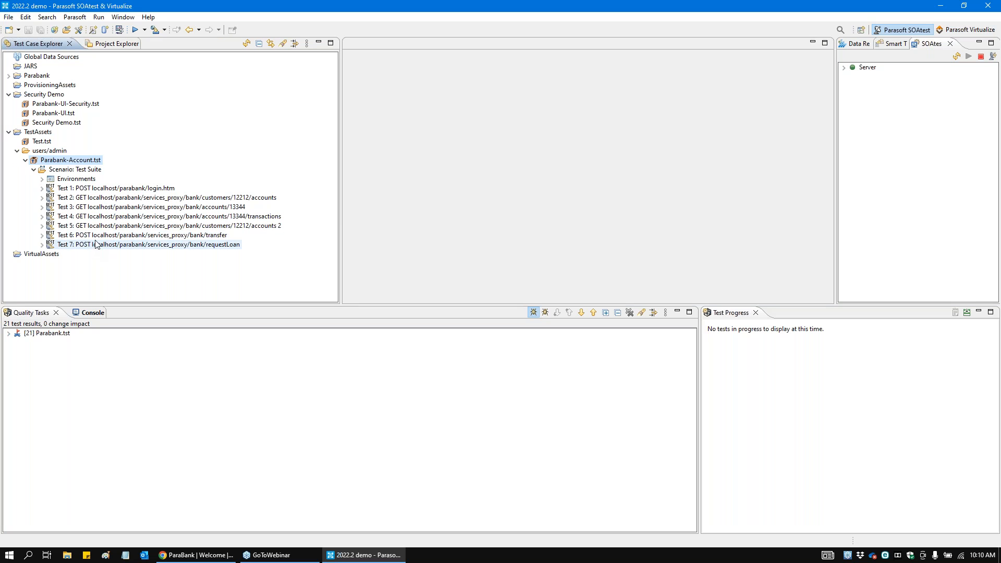
click(146, 188)
click(150, 198)
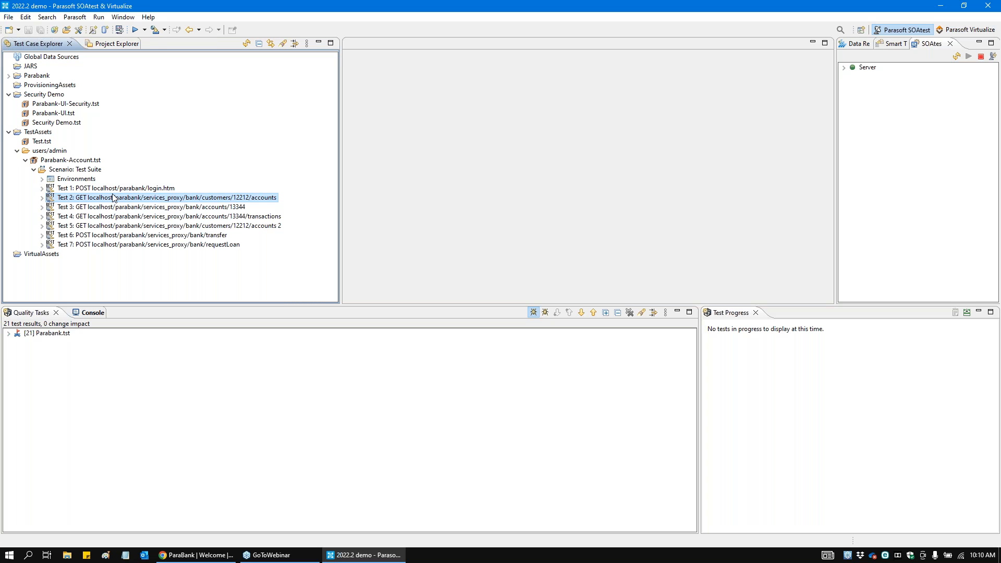
click(81, 171)
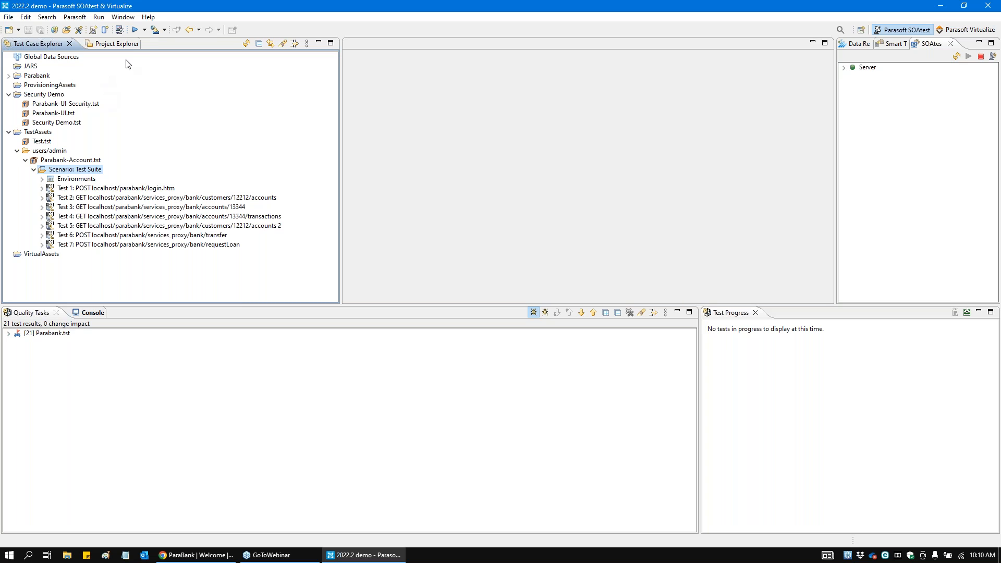
Step: Run the Parabank-Account scenario and inspect the request header and response of Test 2 in its Traffic Viewer
click(136, 32)
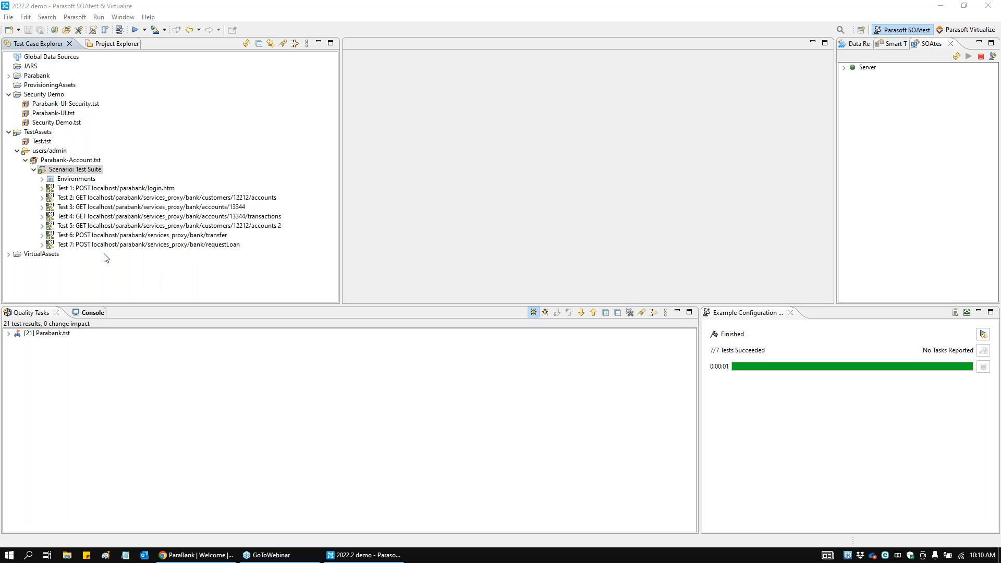
click(42, 199)
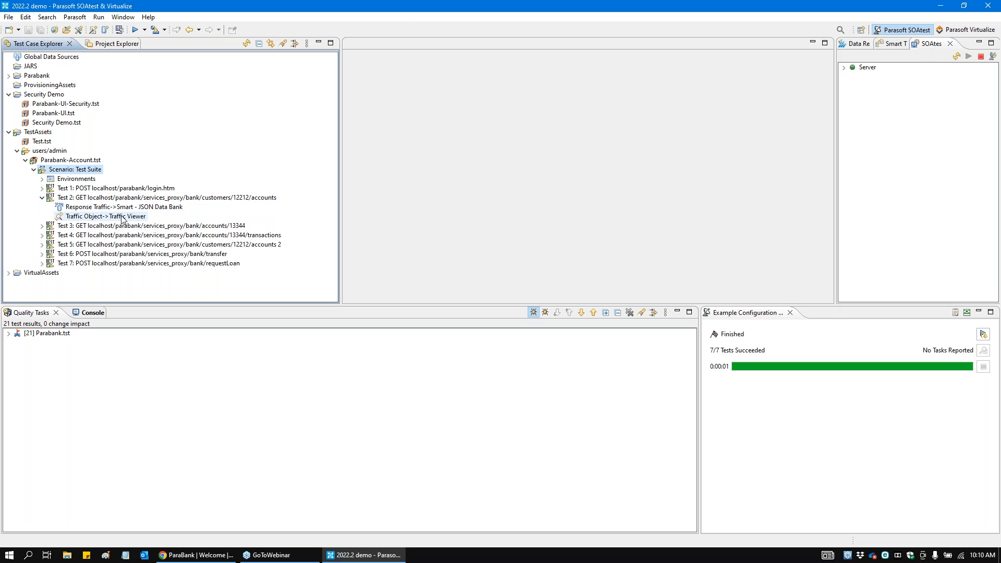
double_click(104, 216)
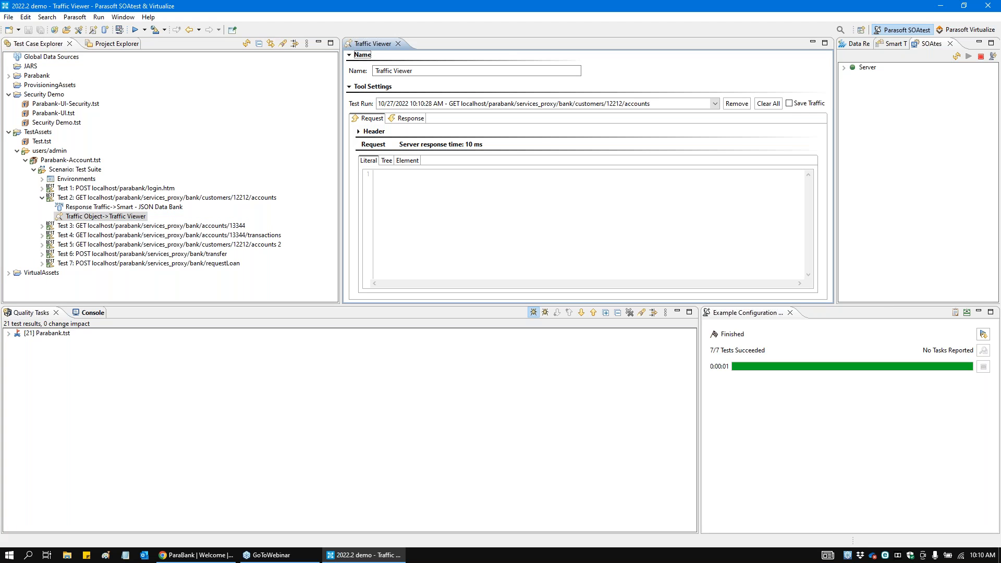
click(374, 131)
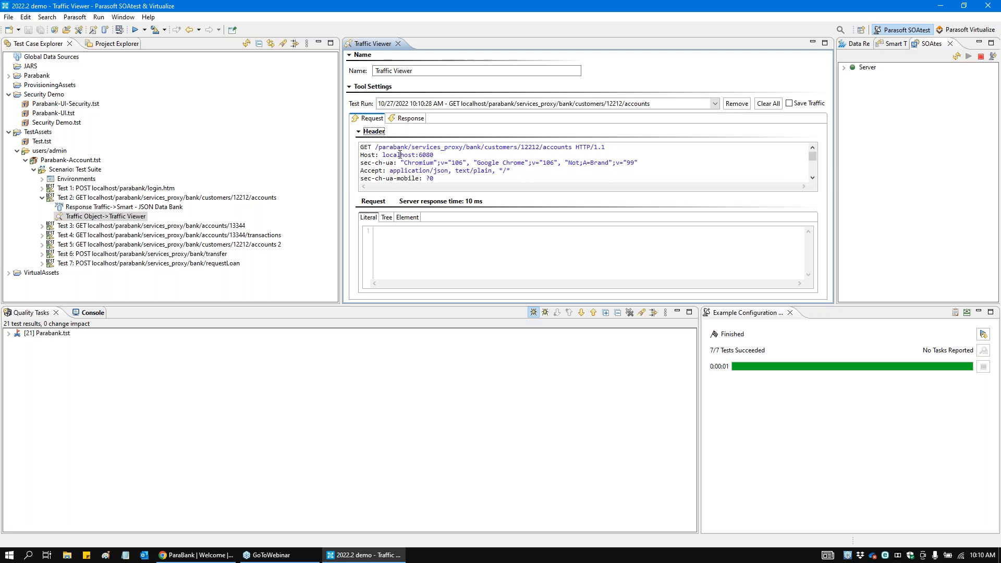
drag(374, 148, 566, 156)
click(573, 149)
double_click(526, 150)
click(415, 119)
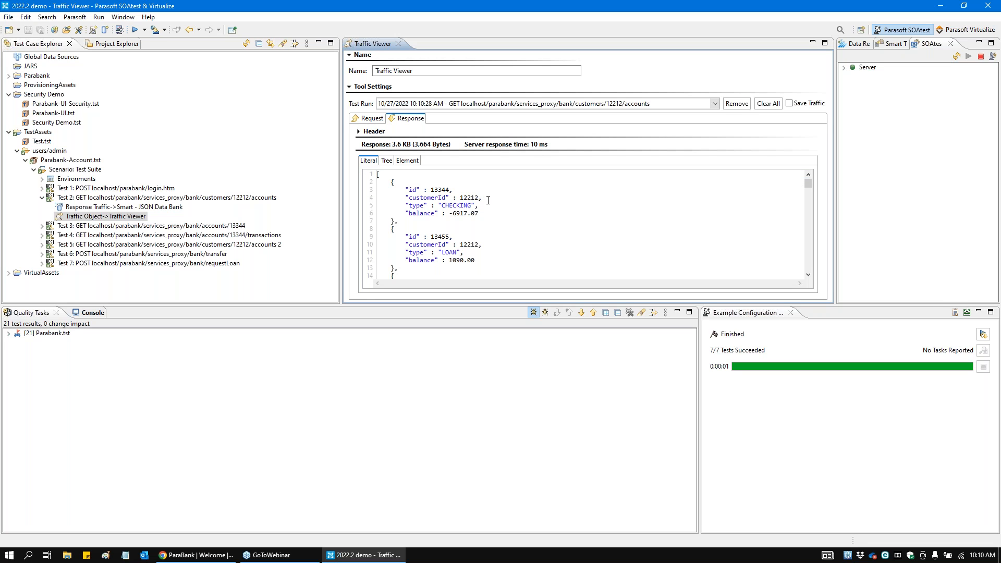
Step: Examine the elements extracted by Test 2's Smart - JSON Data Bank and the ${Test 2: id} variable in Test 3's URL
click(166, 209)
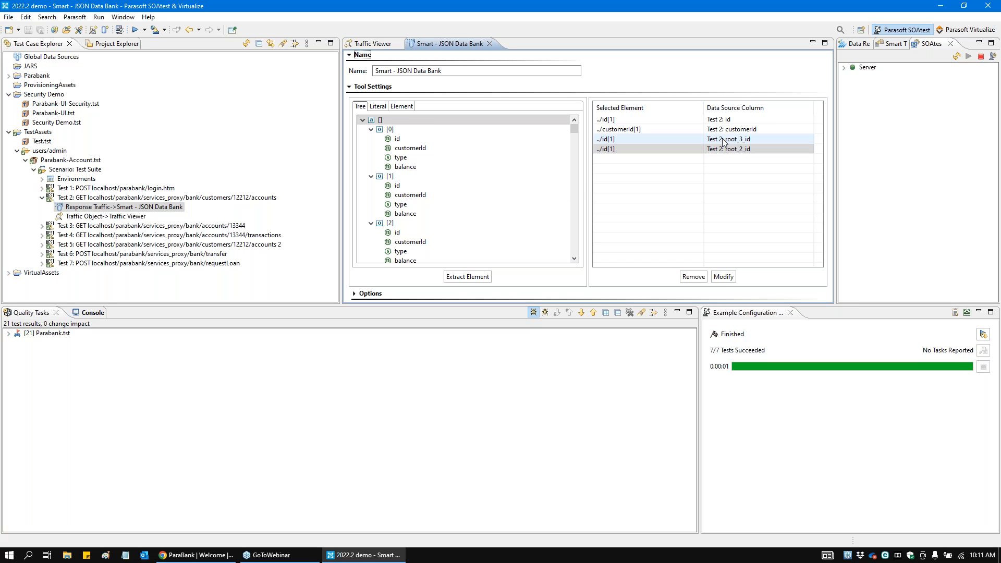
click(112, 198)
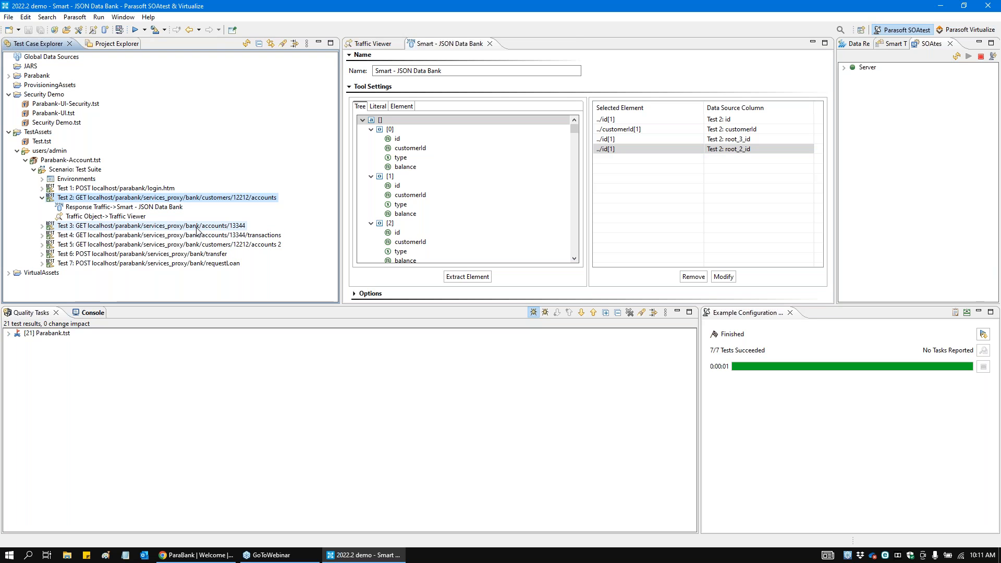
click(197, 228)
double_click(205, 227)
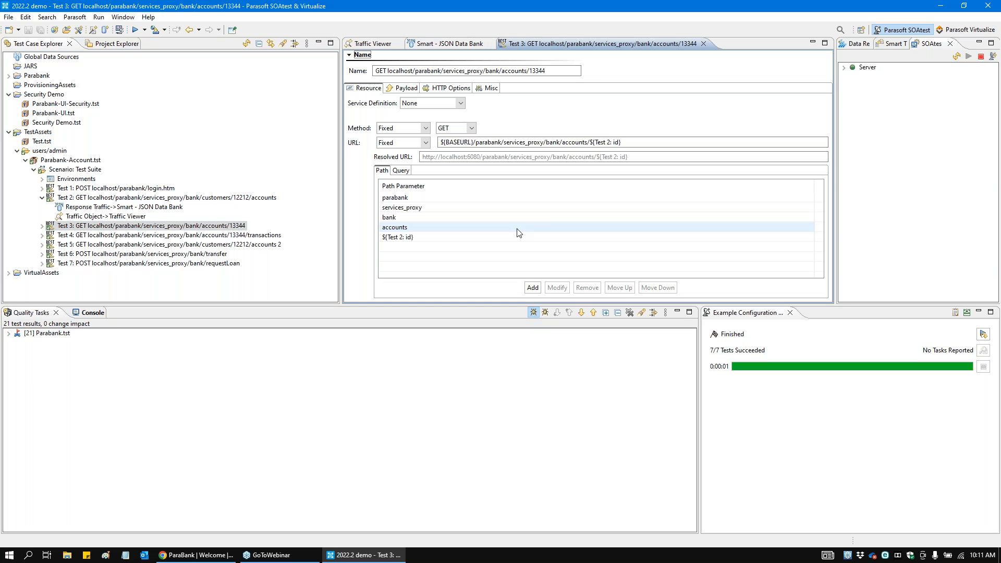
drag(590, 143, 621, 143)
click(621, 144)
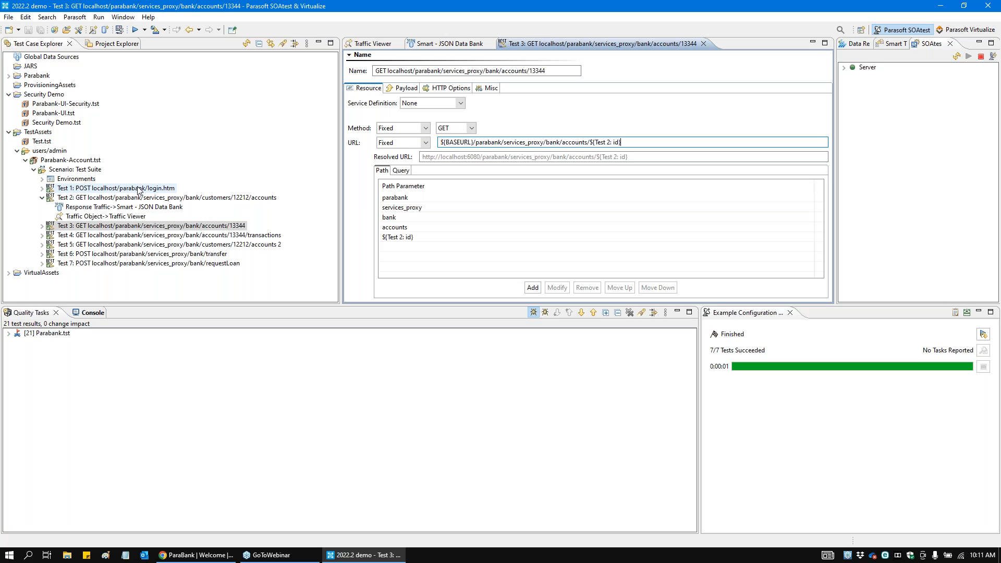
Step: Review the data source types available for the Parabank-Account scenario without adding one, and recheck the parameterized ID in Test 3's URL
right_click(75, 166)
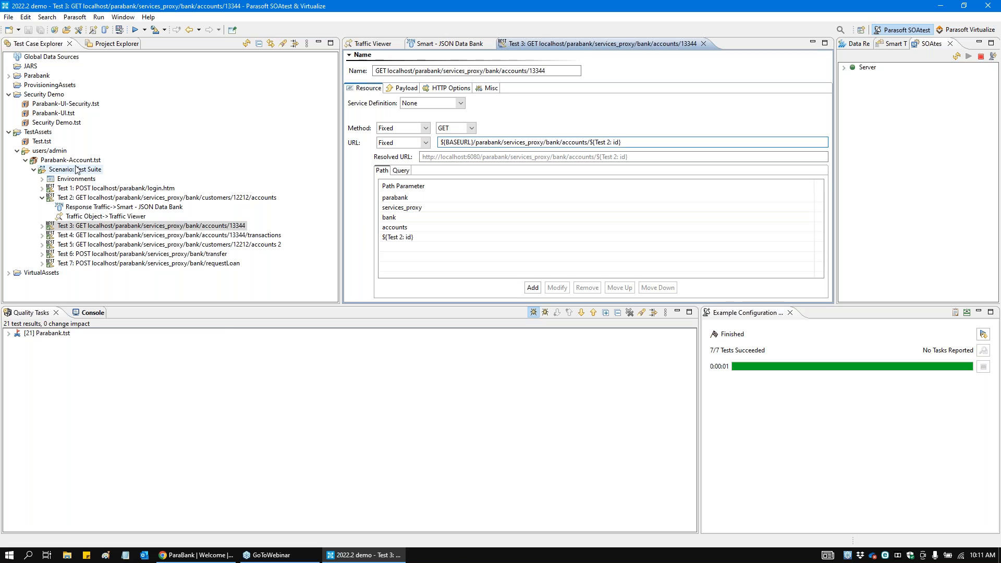
mouse_move(195, 221)
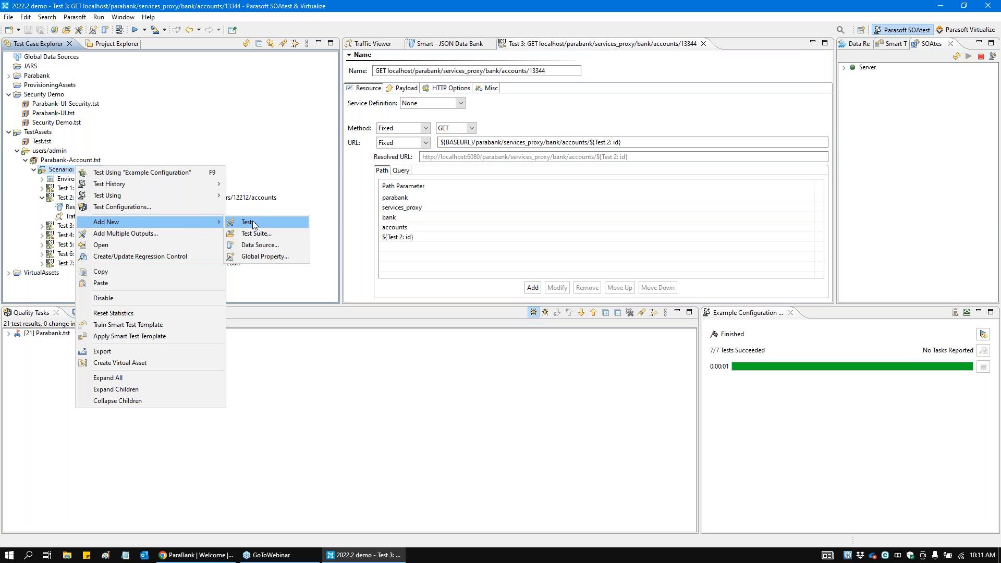
click(266, 247)
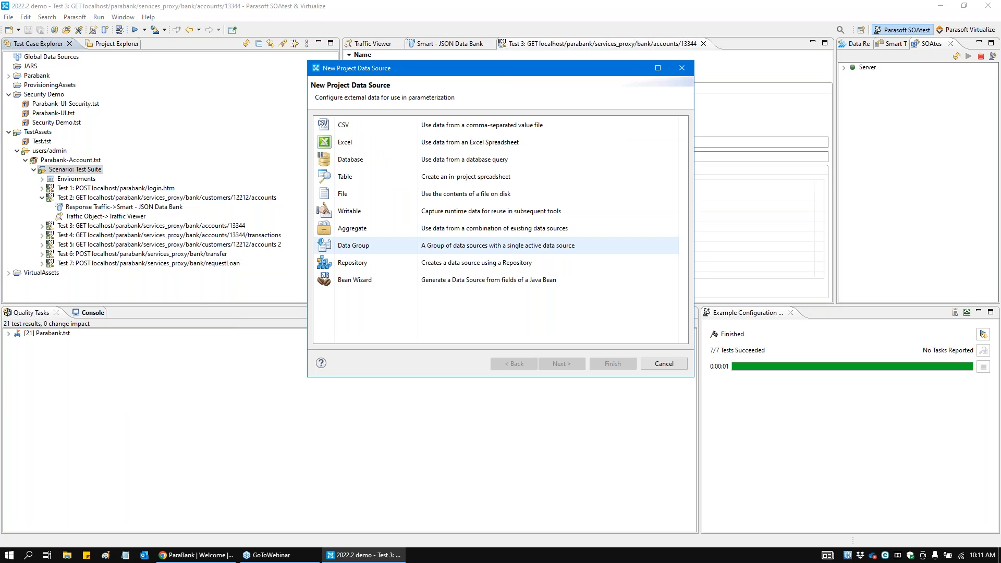
click(386, 162)
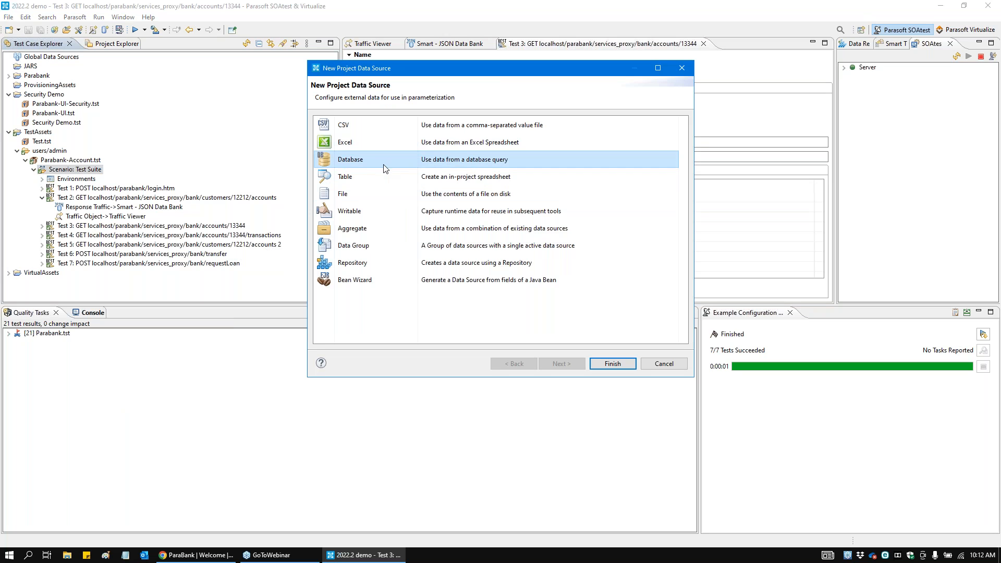
click(683, 69)
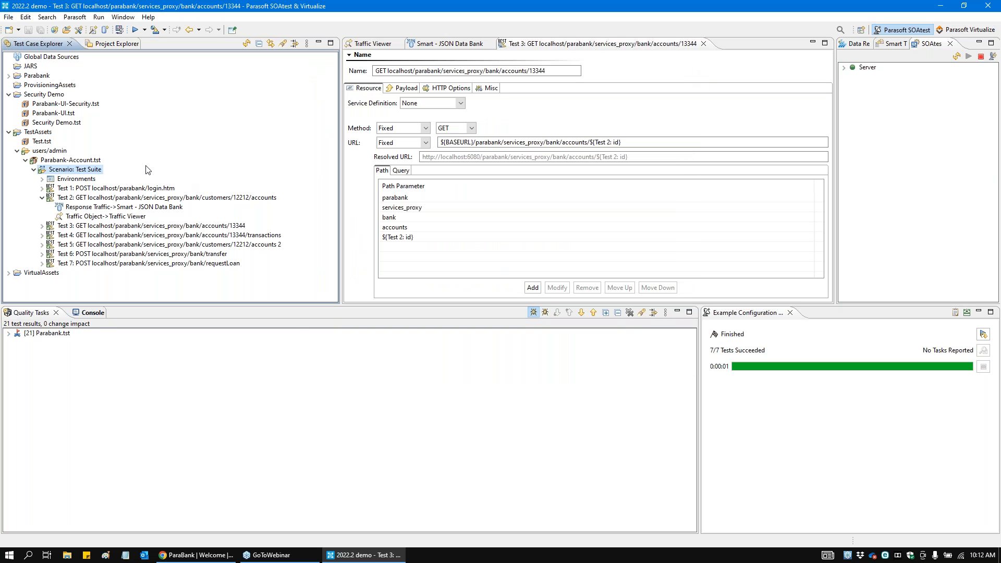
drag(591, 142, 636, 143)
click(636, 142)
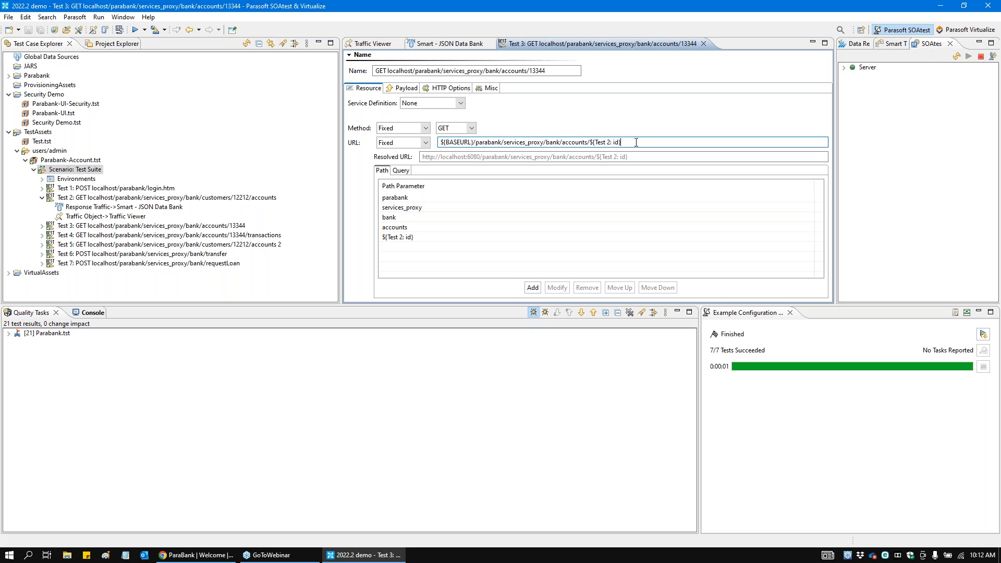
Step: Expand the Web Scenarios in Parabank-UI.tst, run its whole test suite, and close the automated ParaBank browser when it finishes
double_click(37, 113)
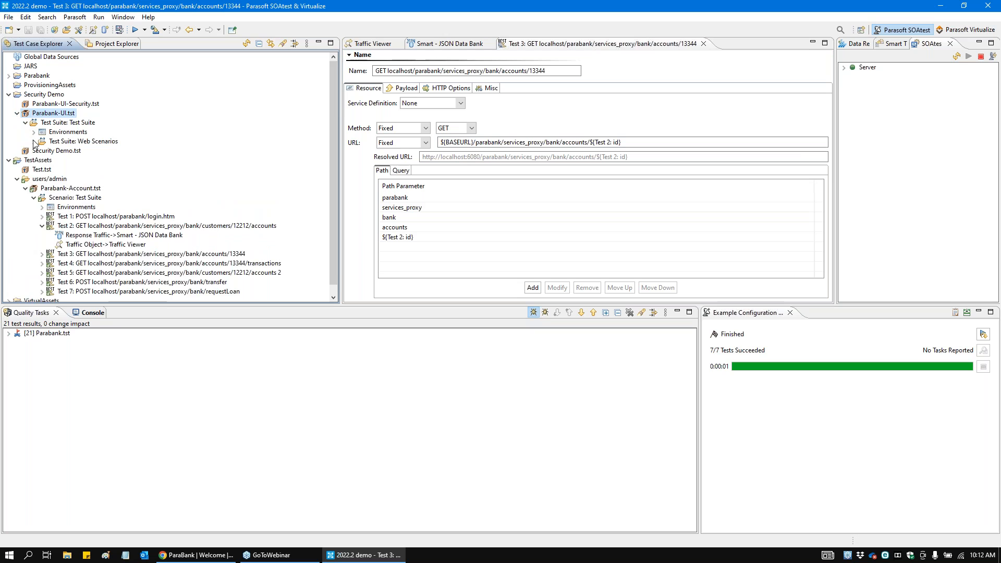
click(33, 141)
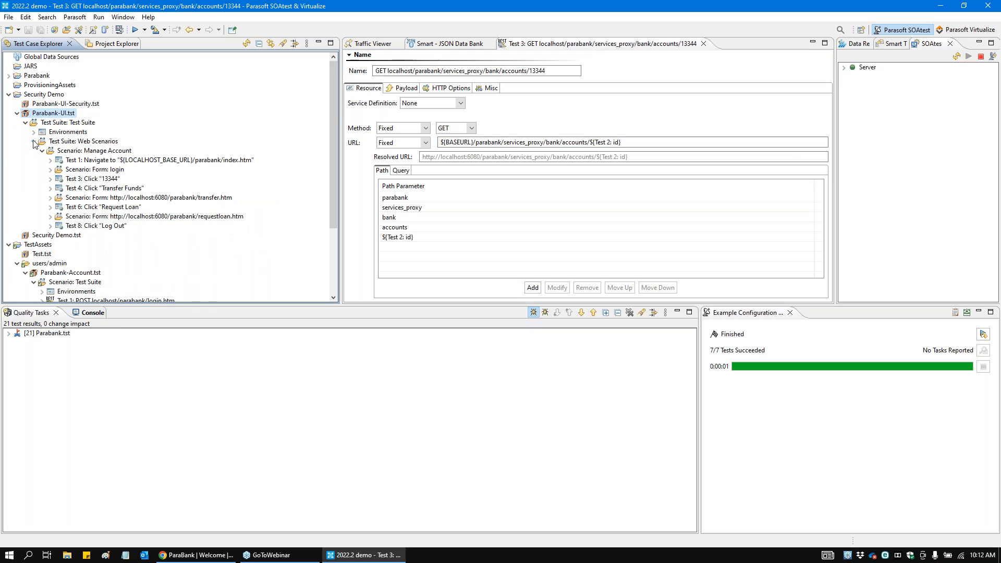
click(74, 124)
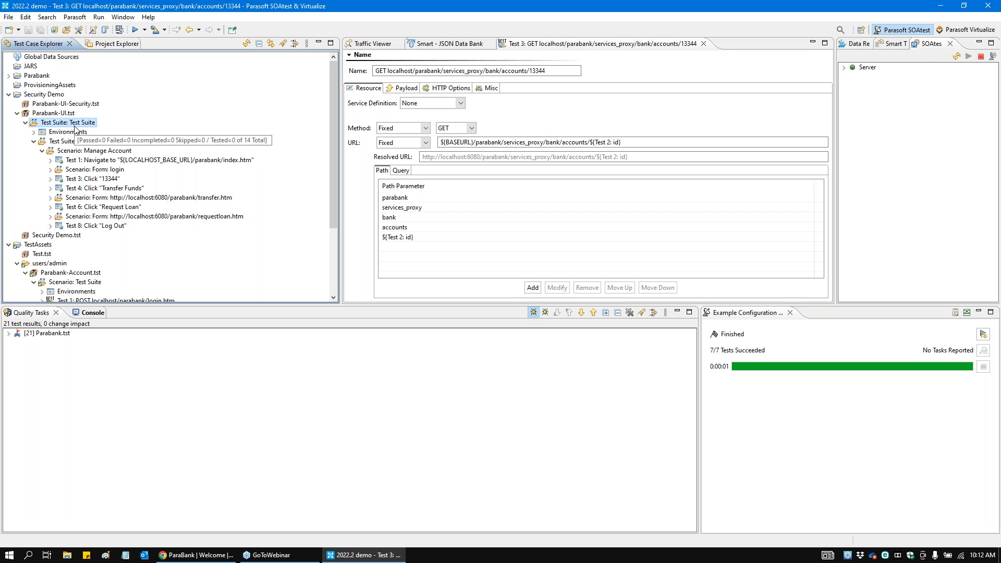
click(135, 30)
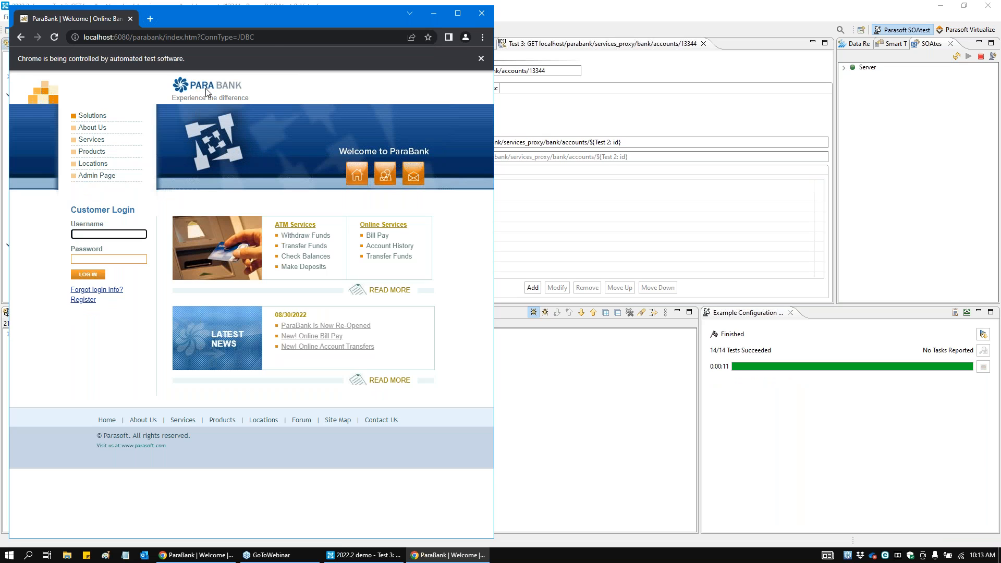
click(480, 17)
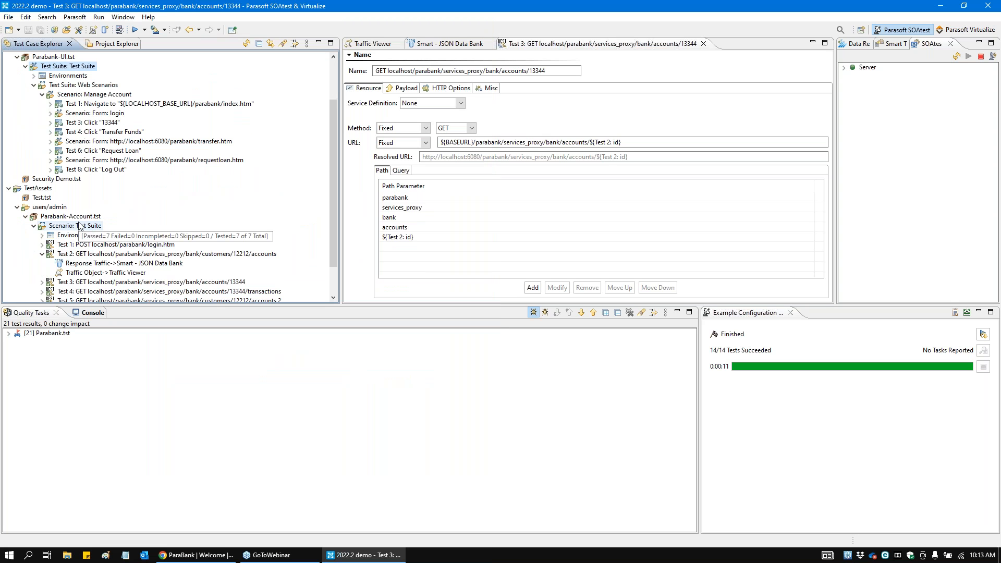
Step: Add a Penetration Testing Tool as a Traffic Object output to every REST Client in the Parabank-Account scenario
click(78, 217)
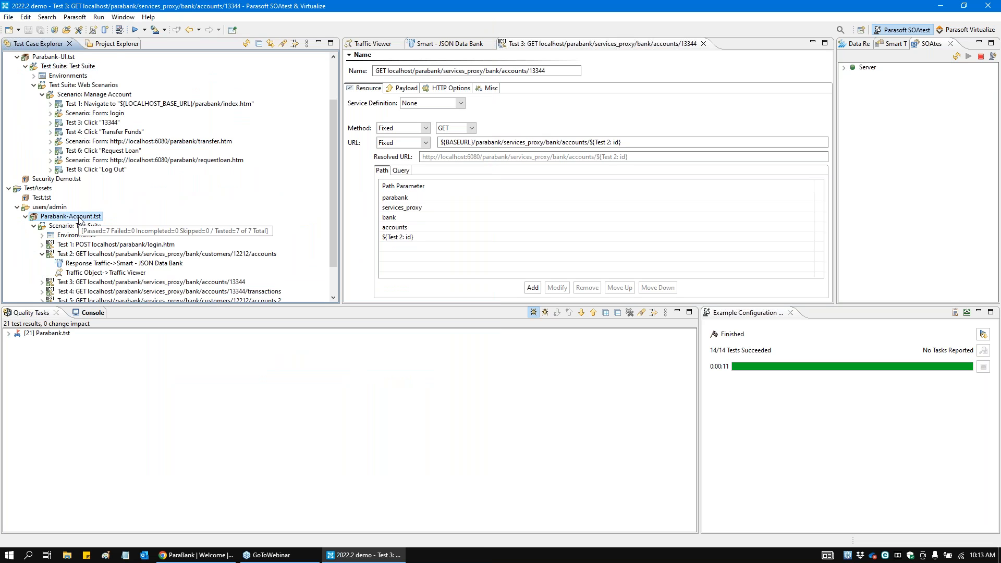
scroll(81, 263, down, 1)
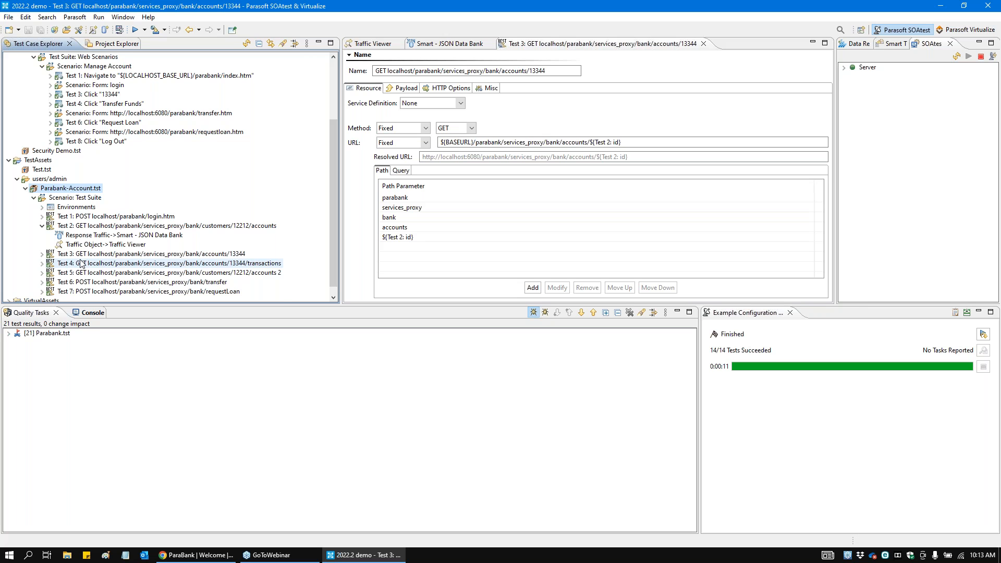
click(42, 225)
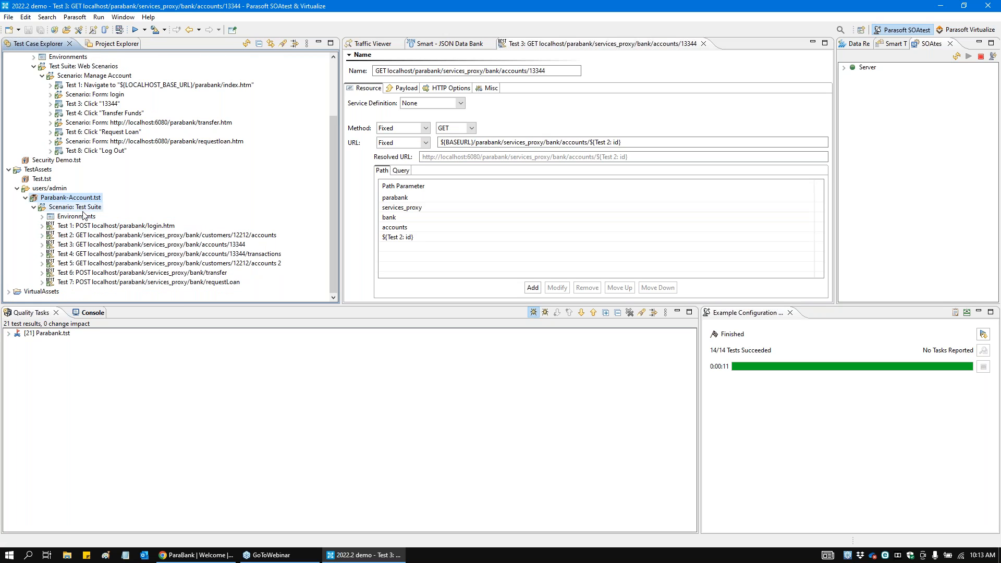
click(94, 235)
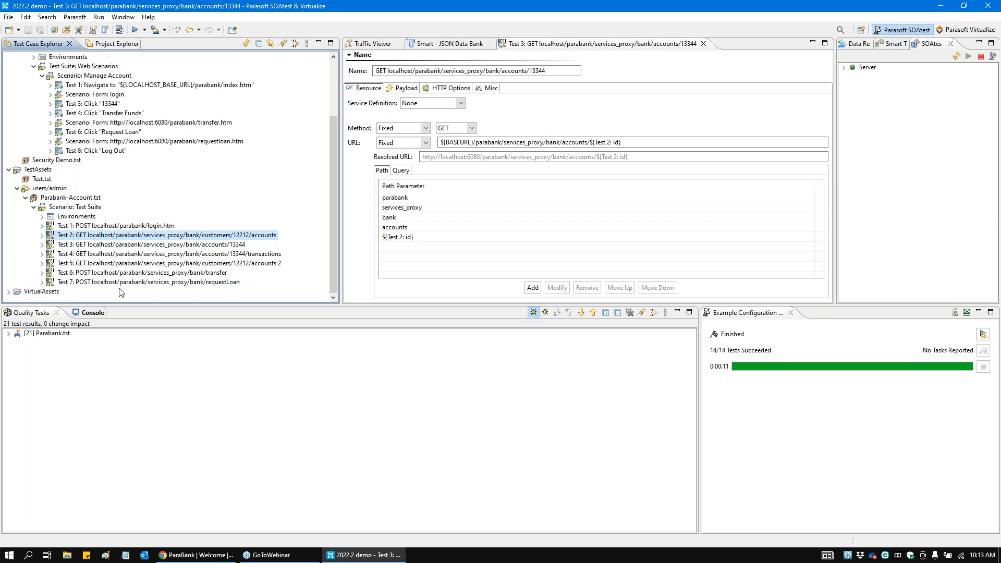
right_click(93, 208)
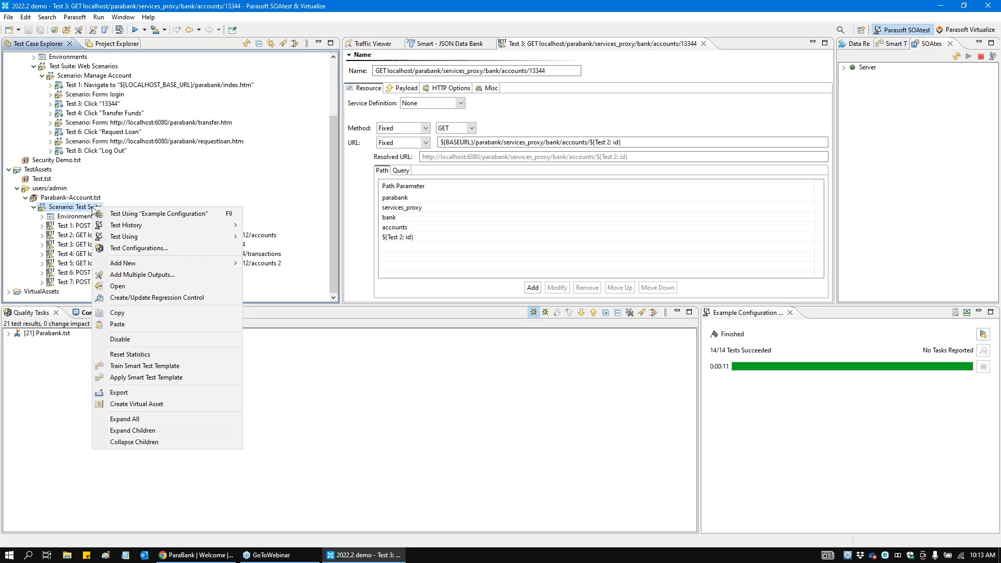
click(167, 277)
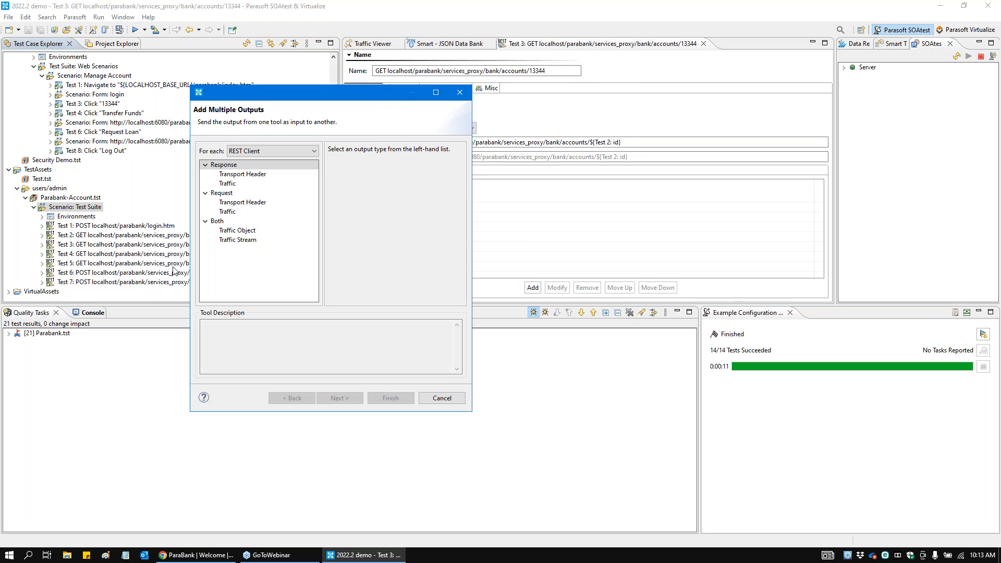
click(239, 241)
click(247, 233)
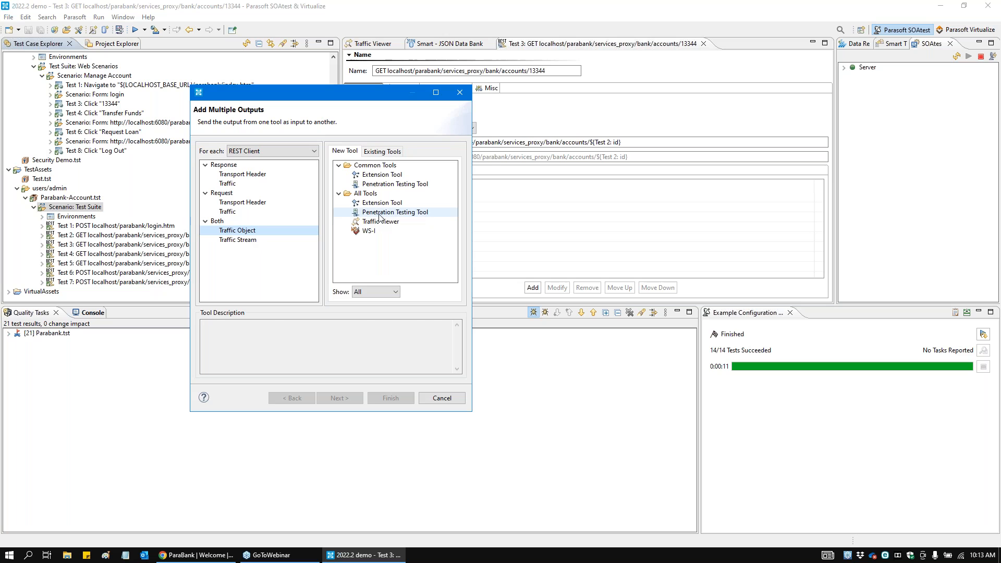
click(395, 213)
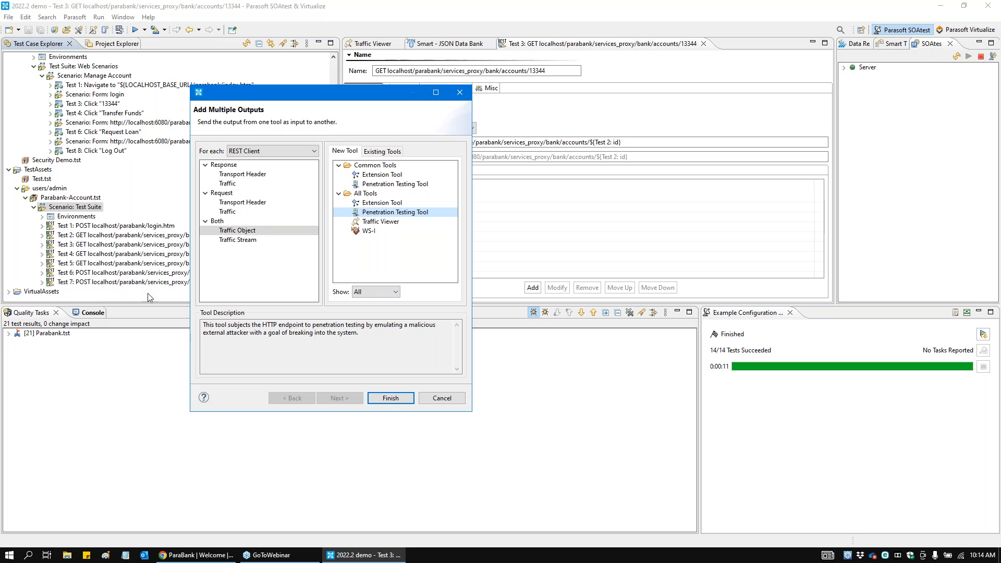
click(389, 402)
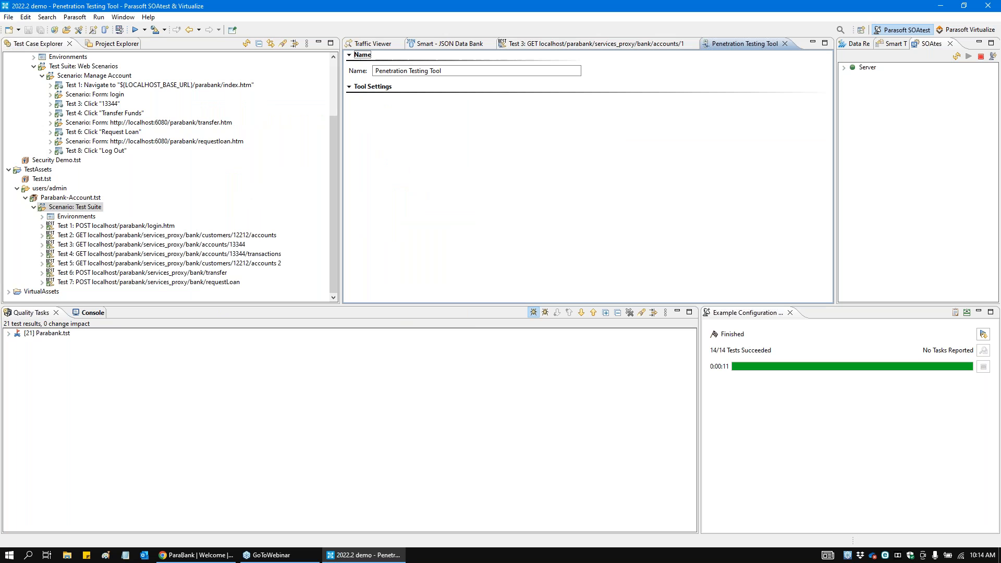
Step: Check the Penetration Testing Tool outputs attached to Test 1 and Test 2 of the scenario
click(42, 225)
scroll(43, 235, down, 1)
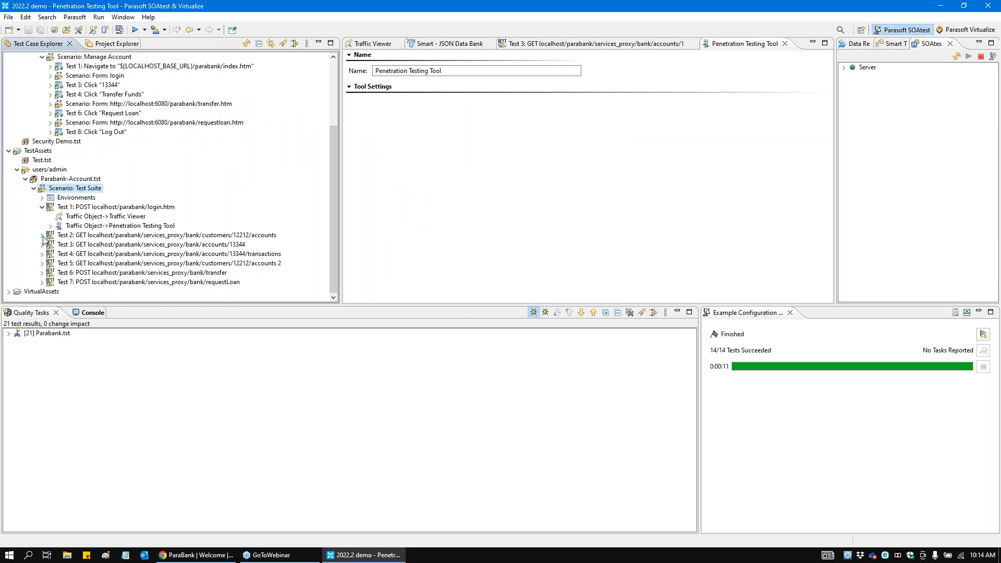
click(42, 236)
click(78, 263)
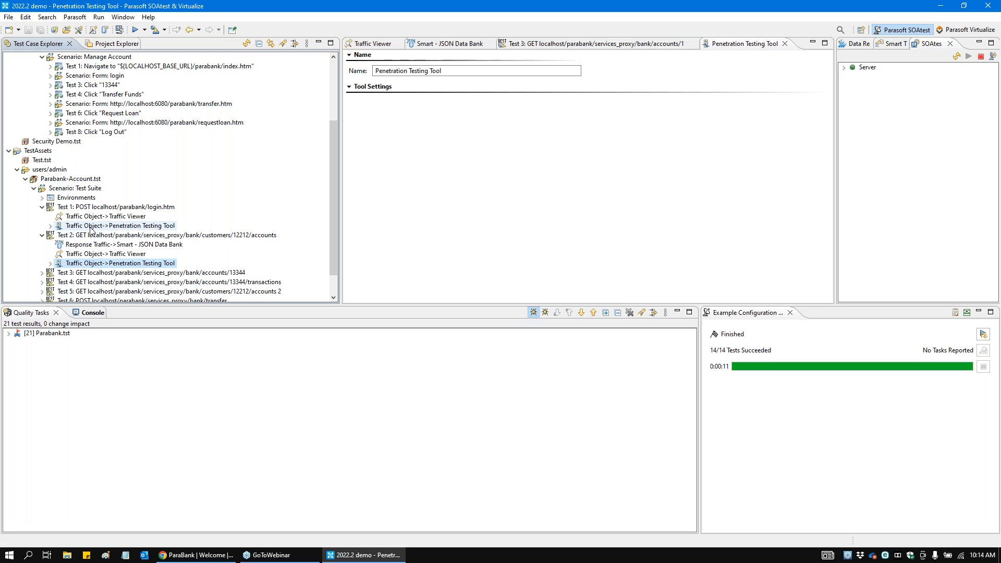
click(91, 227)
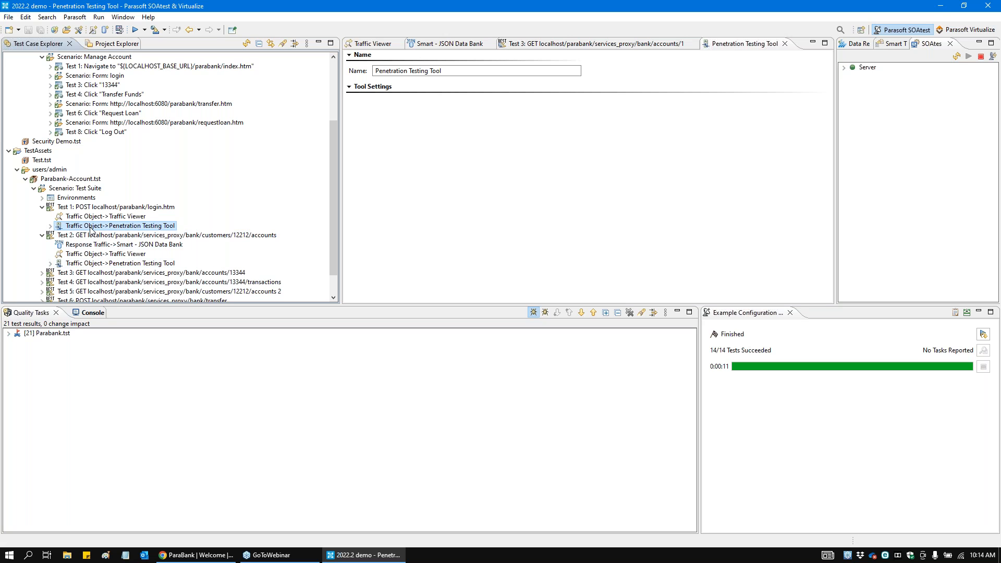
Step: Run the Parabank-Account scenario with its penetration testing tools attached
click(73, 189)
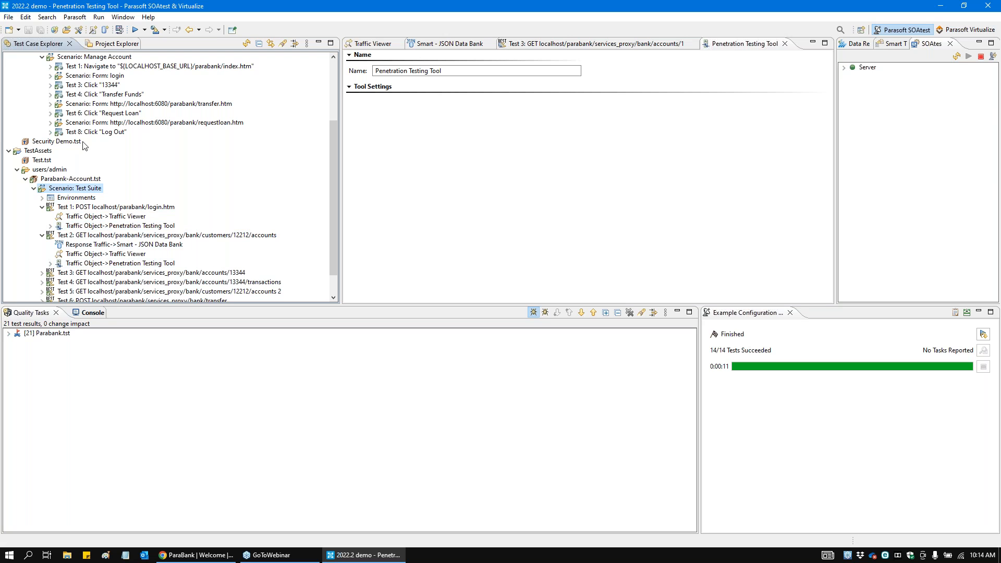
click(135, 30)
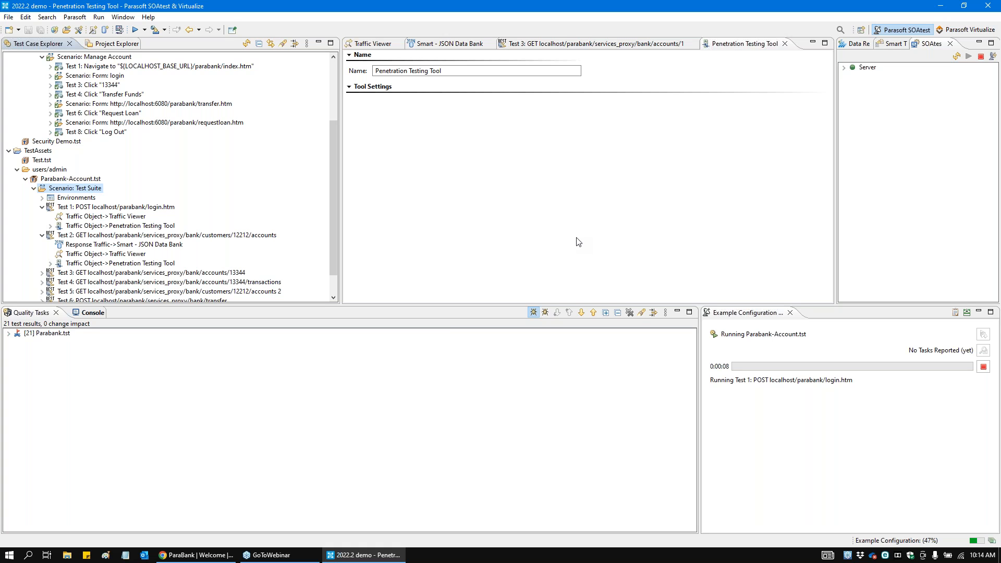
click(165, 208)
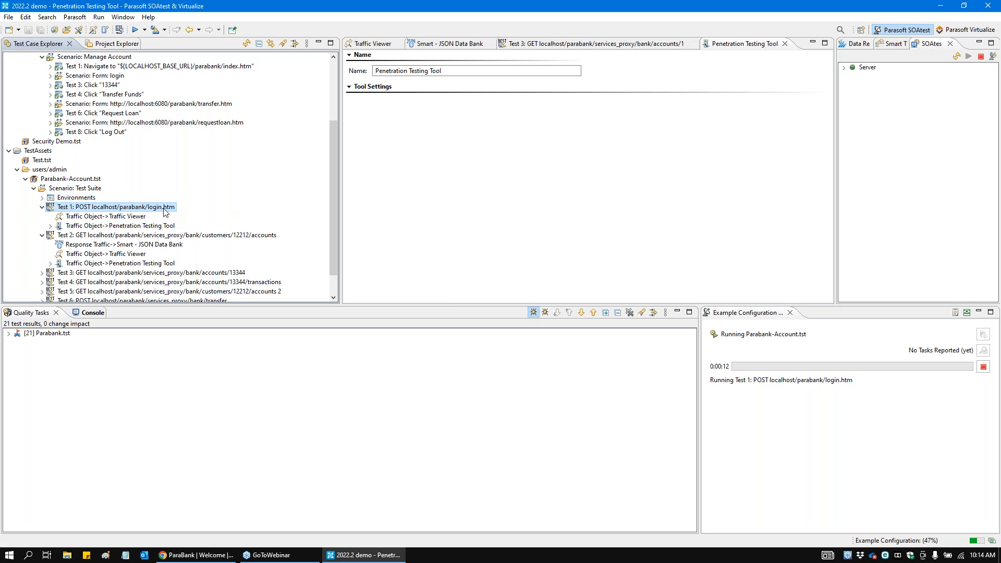
Step: Examine the request body and the response header of Test 1's login POST in its Traffic Viewer
click(120, 217)
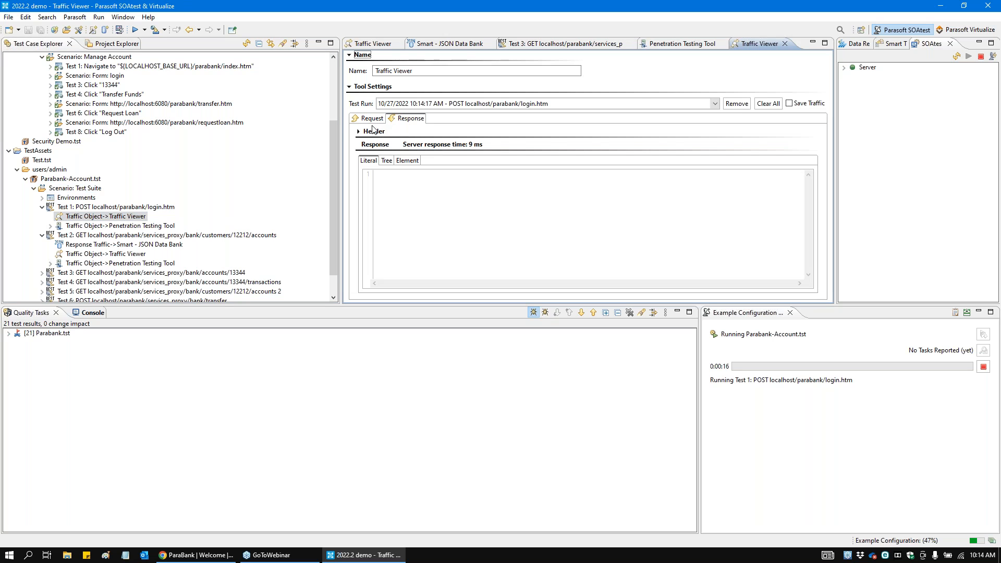
click(371, 118)
drag(376, 174, 492, 182)
click(492, 182)
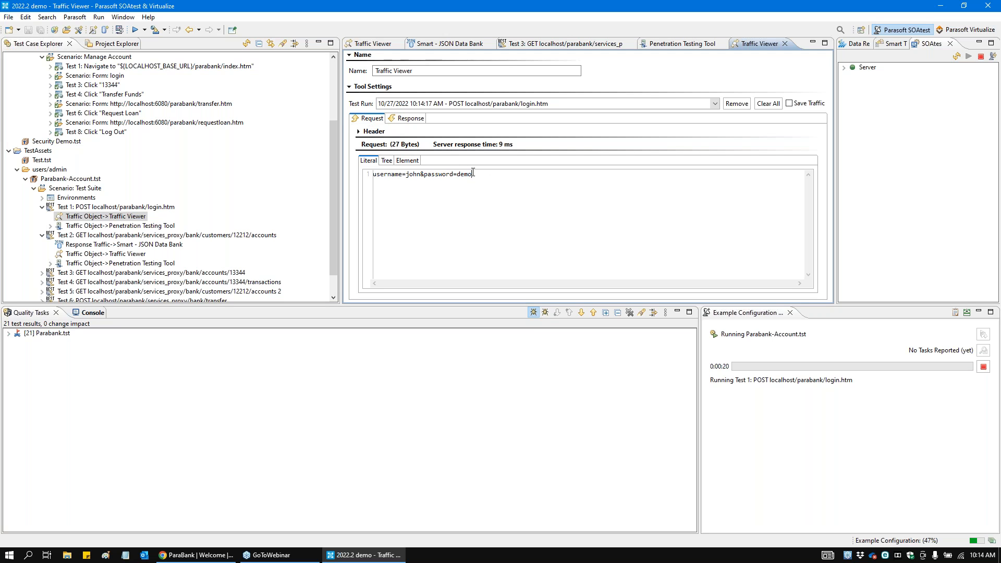
click(416, 120)
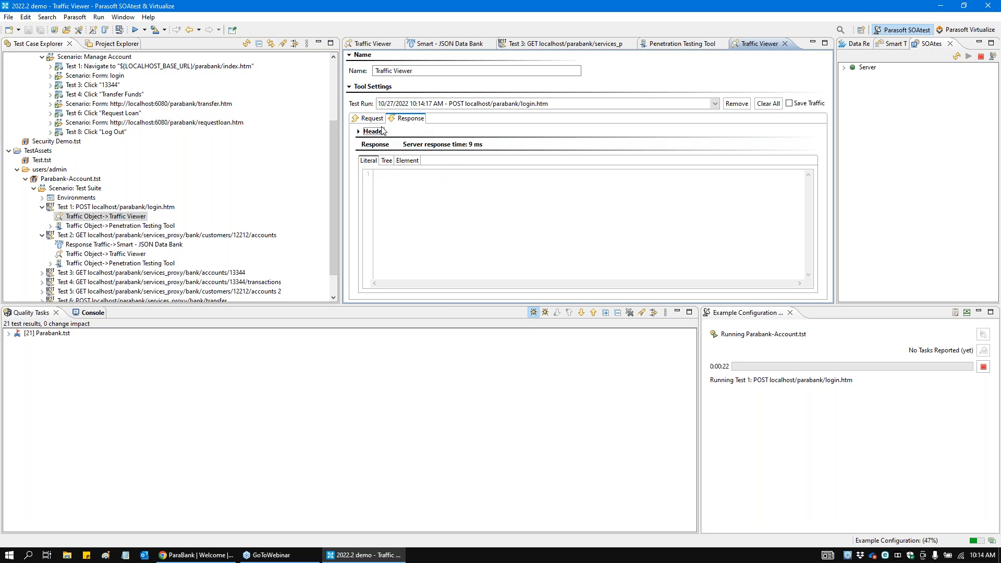
click(374, 132)
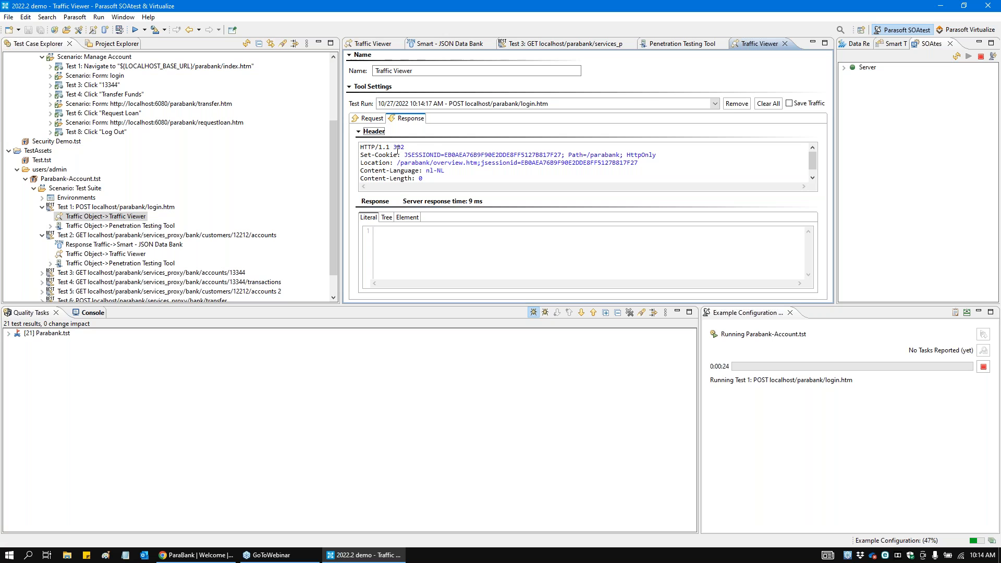
click(434, 147)
Step: View the Penetration Testing Tool traffic of Test 1 and filter its attacks to SQL Injection
click(51, 227)
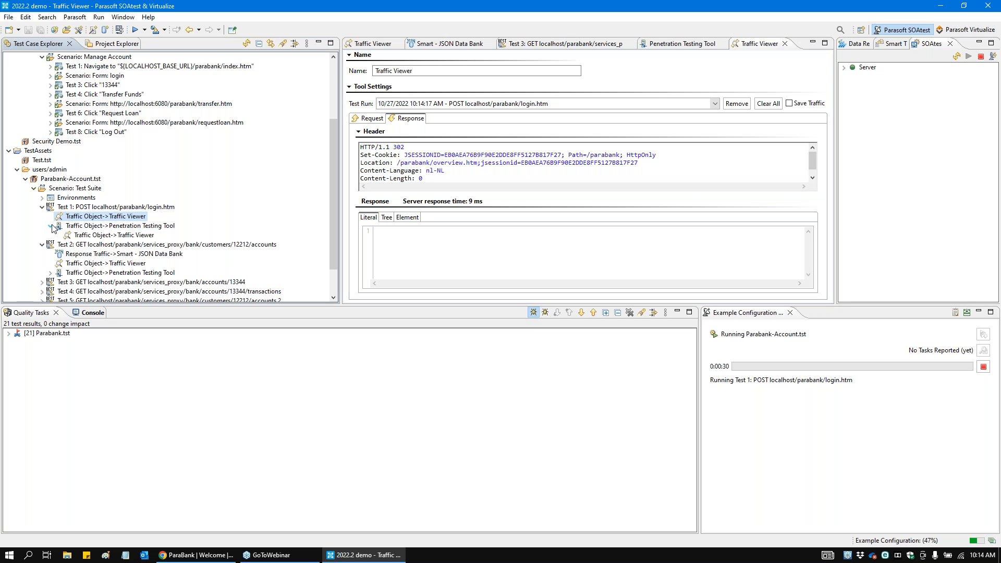
double_click(134, 236)
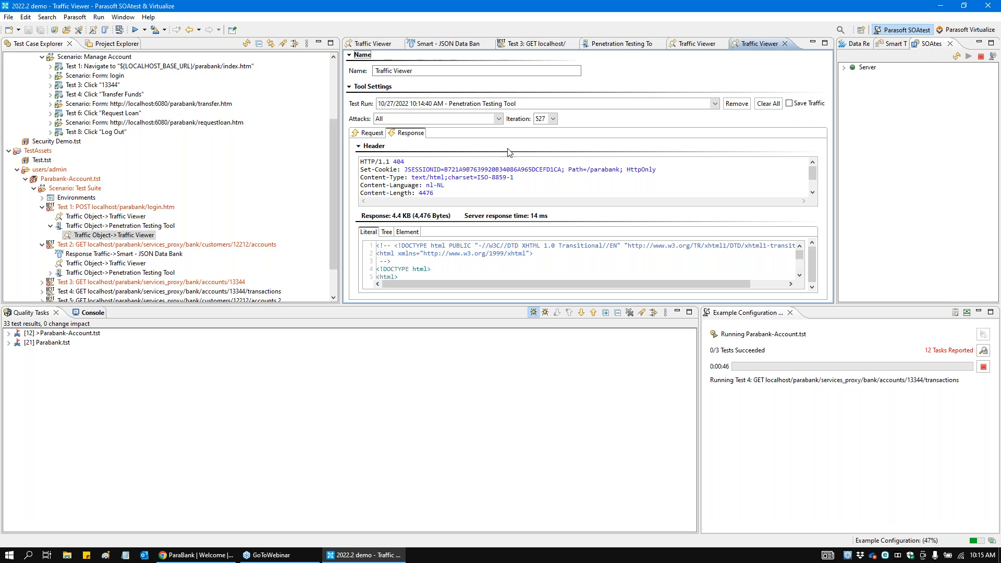
click(497, 120)
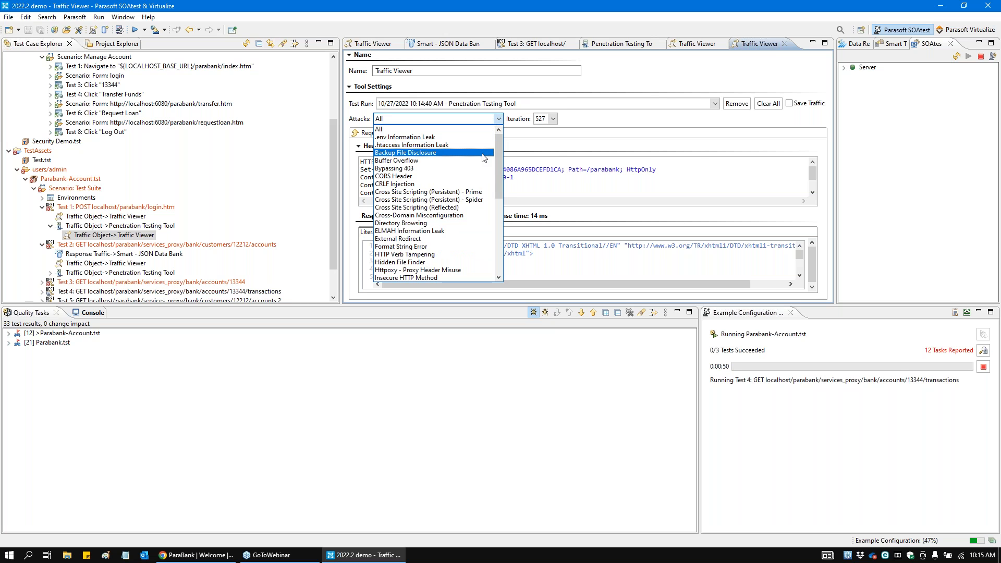
drag(502, 167, 500, 220)
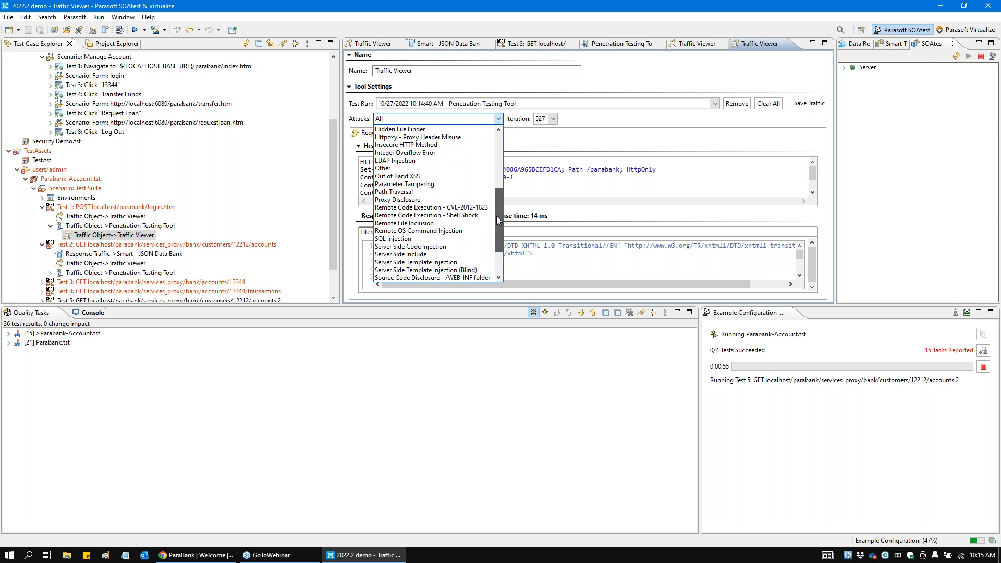
click(417, 239)
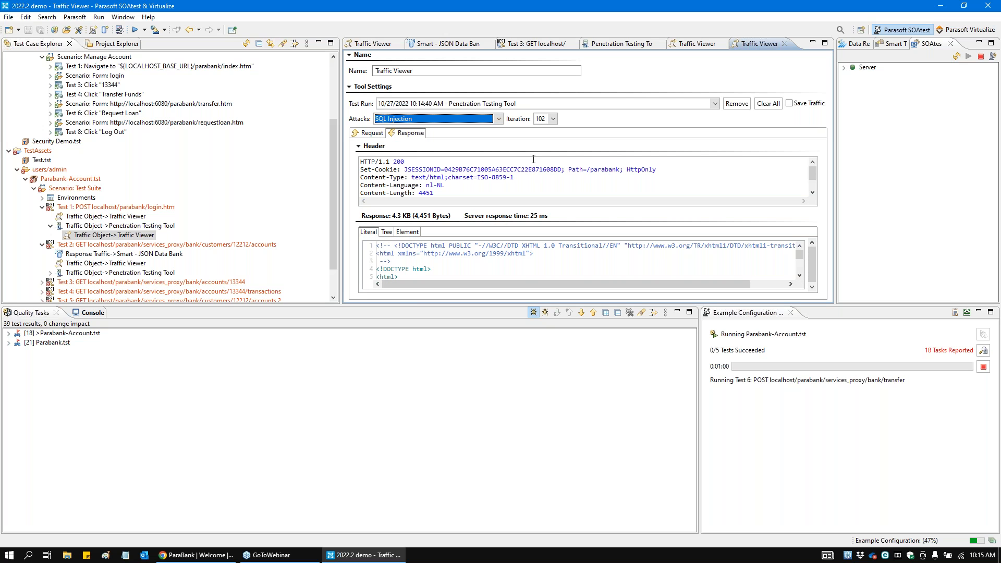
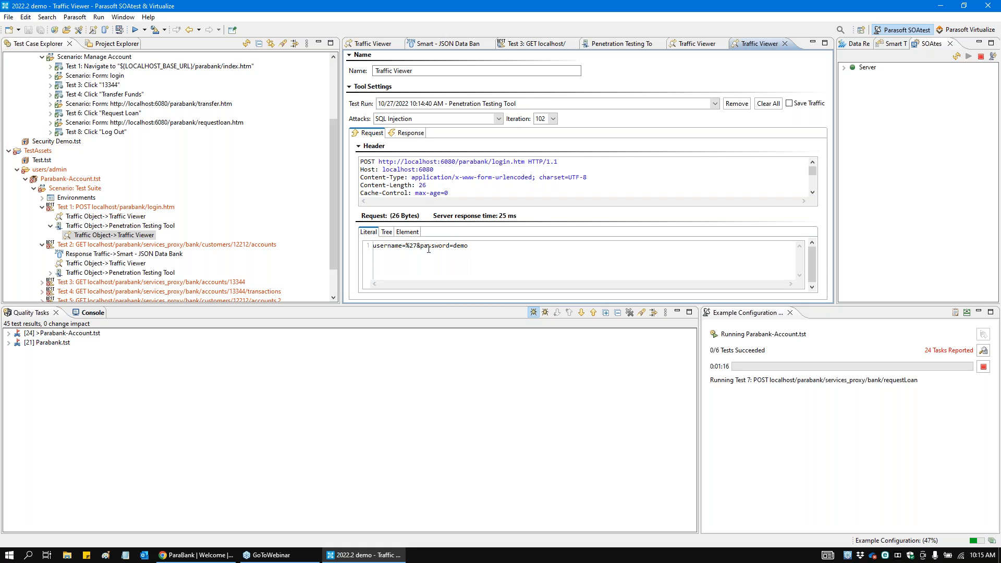
Step: Browse the available iterations of the SQL Injection attacks in Test 1's penetration testing traffic, beyond iteration 102
click(553, 118)
drag(555, 144, 553, 191)
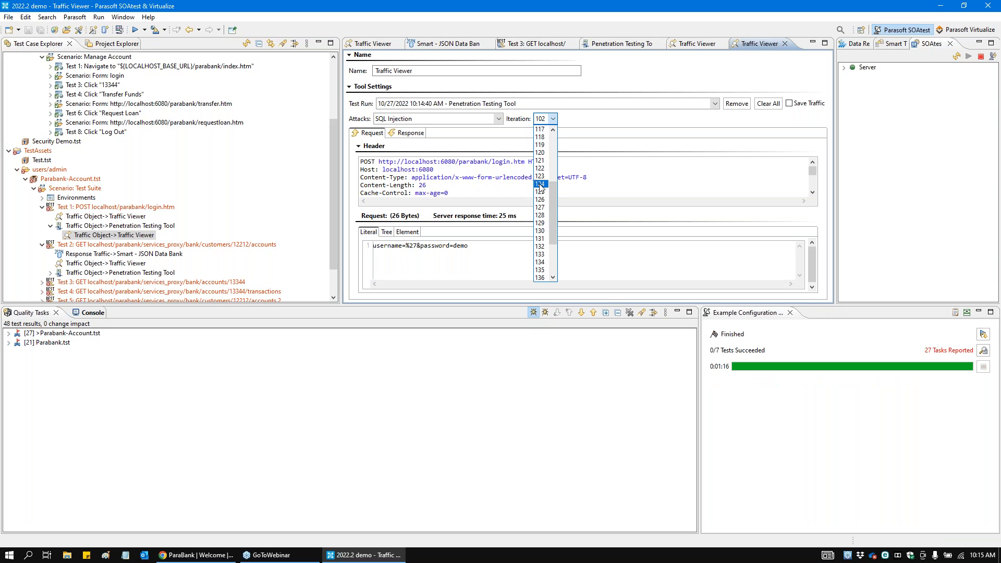
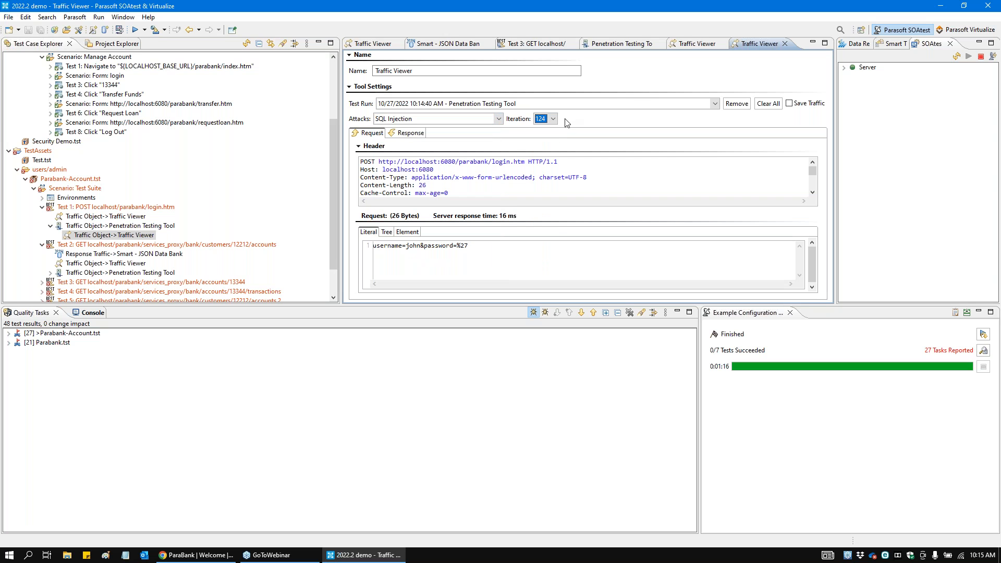
Step: Expand the Parabank-Account.tst quality tasks to show the findings for the customer accounts, account transactions and login.htm tests
drag(336, 188, 336, 210)
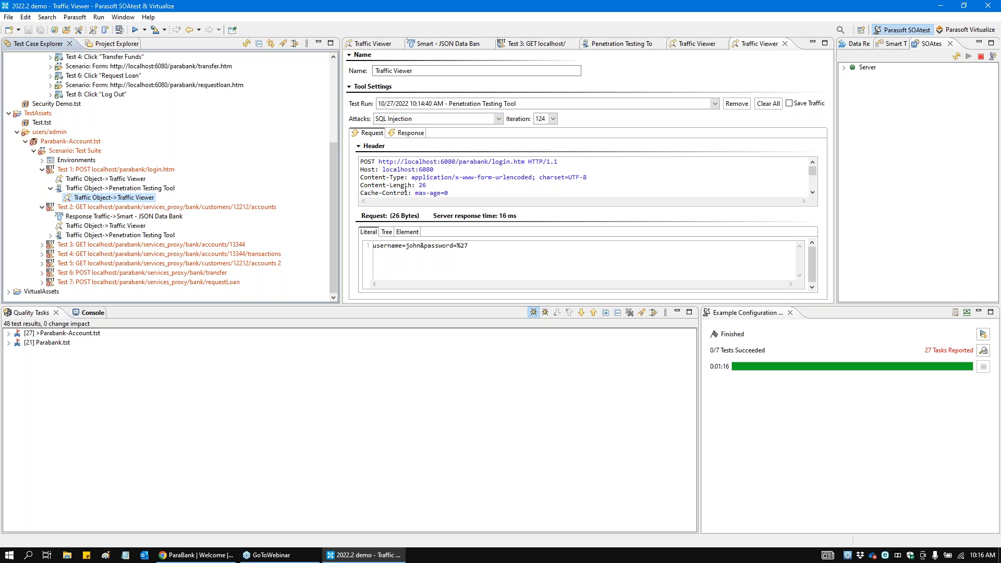
click(10, 333)
click(8, 334)
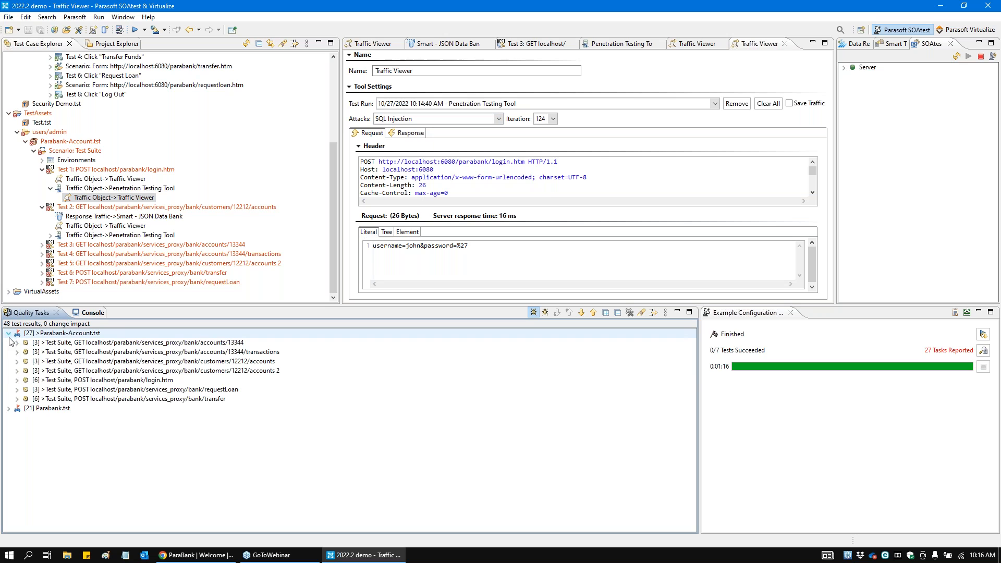
click(19, 370)
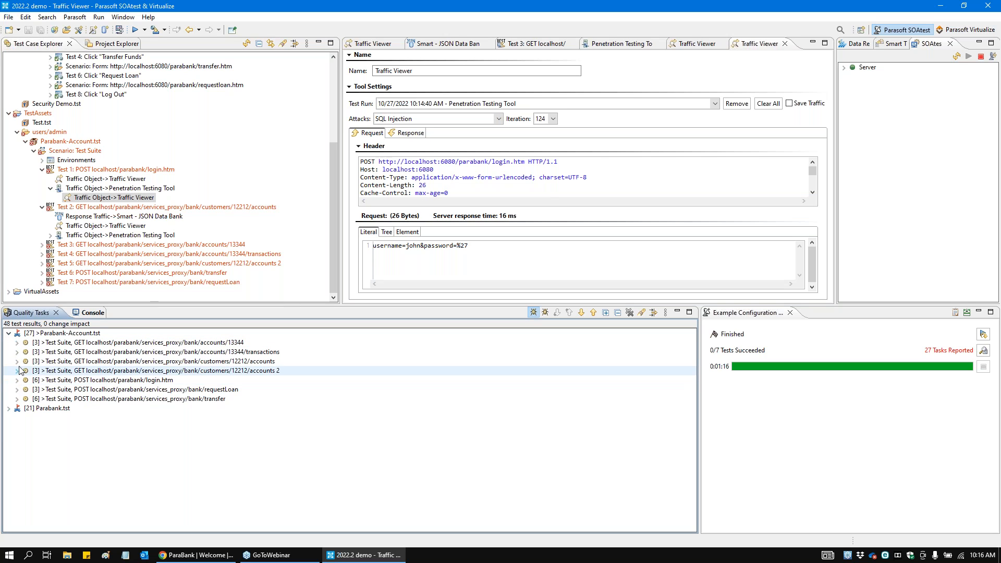
click(19, 362)
click(17, 361)
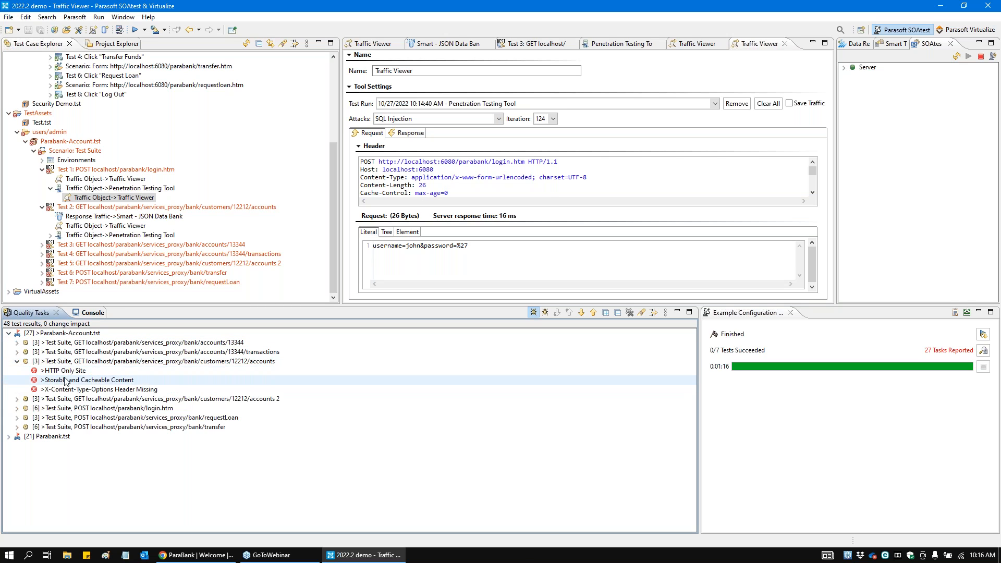
click(18, 353)
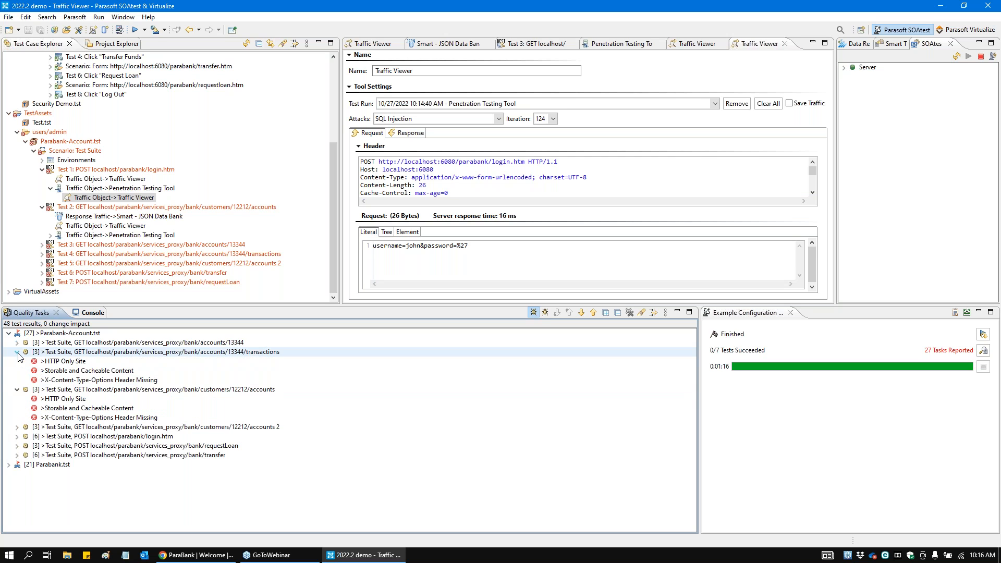
click(16, 437)
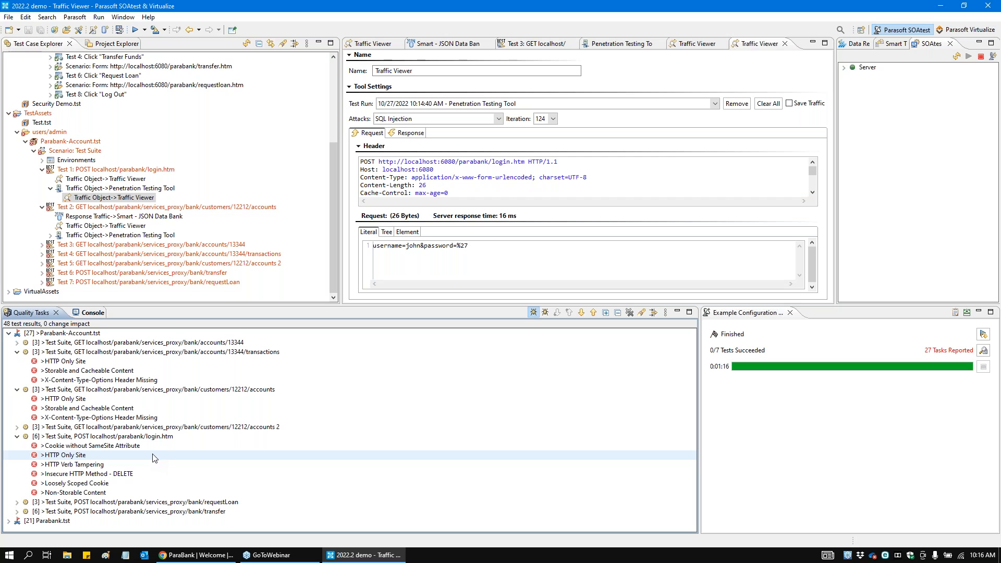
Step: Open the details of the login.htm finding Insecure HTTP Method - DELETE and read its risk, description and solution
double_click(123, 476)
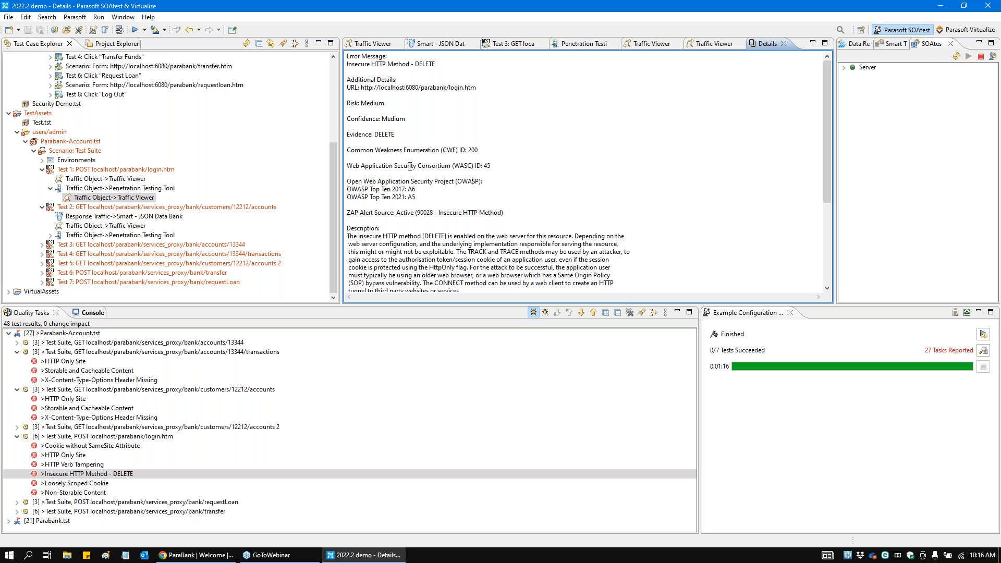
scroll(381, 199, down, 3)
drag(477, 226, 346, 165)
click(389, 189)
scroll(425, 218, down, 2)
scroll(399, 244, down, 1)
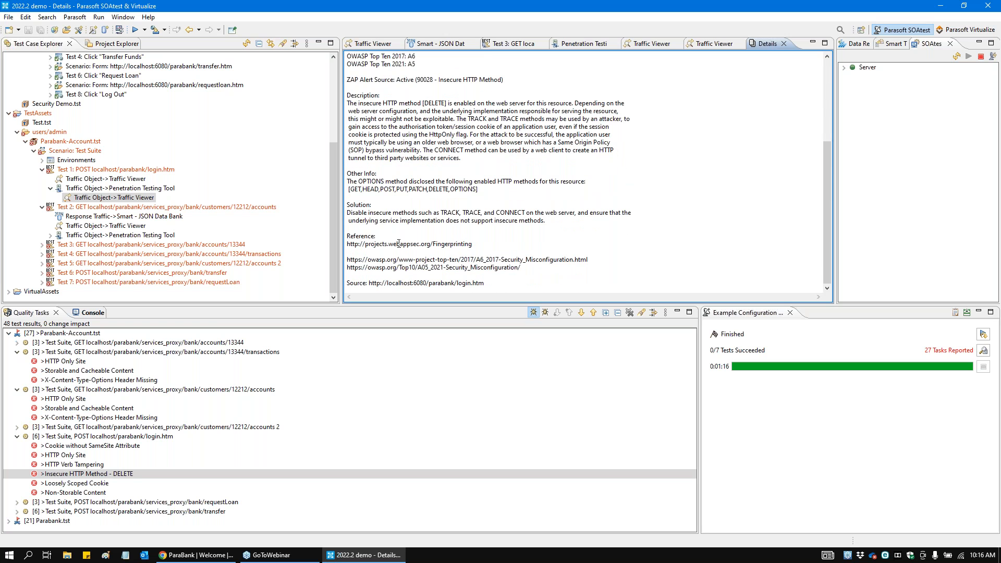
triple_click(360, 223)
click(551, 218)
Step: Generate the test run's report with Open in browser enabled and go to its API Security Issues section
click(956, 314)
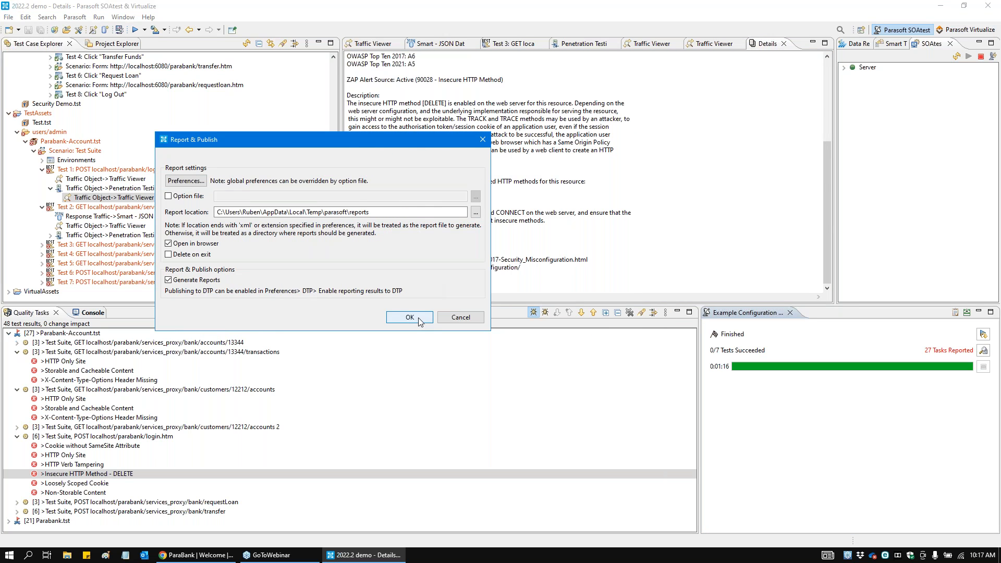
click(419, 321)
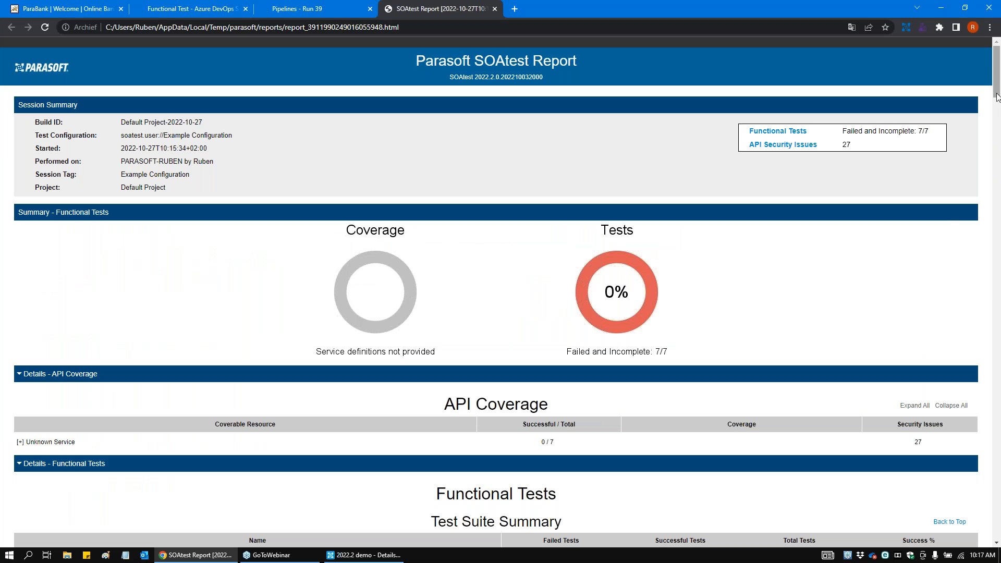
drag(998, 97, 998, 189)
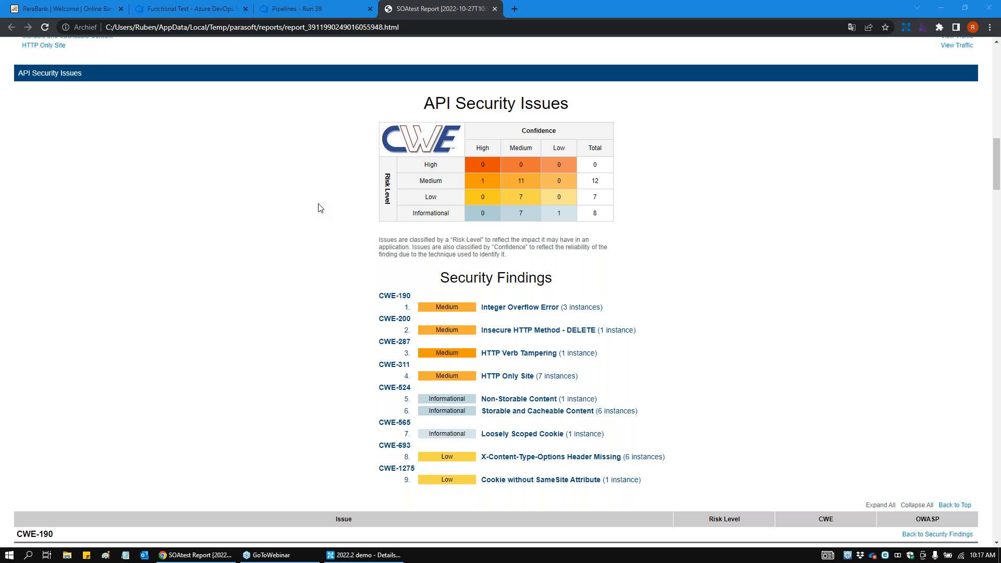
drag(358, 303, 330, 299)
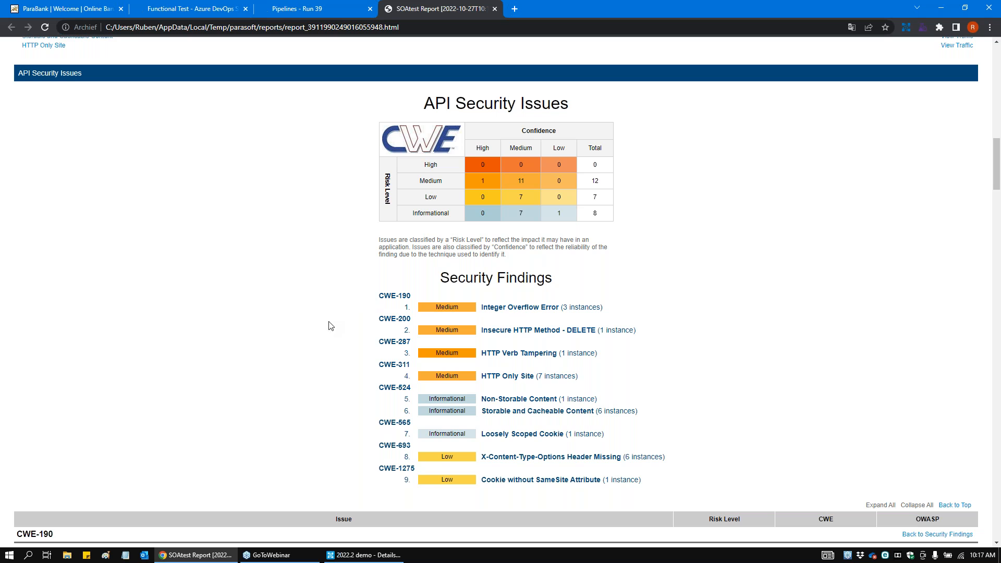
Step: Examine the report's security findings through to the CWE-190 Integer Overflow Error details and its first instance URL
scroll(324, 347, down, 1)
scroll(321, 374, down, 1)
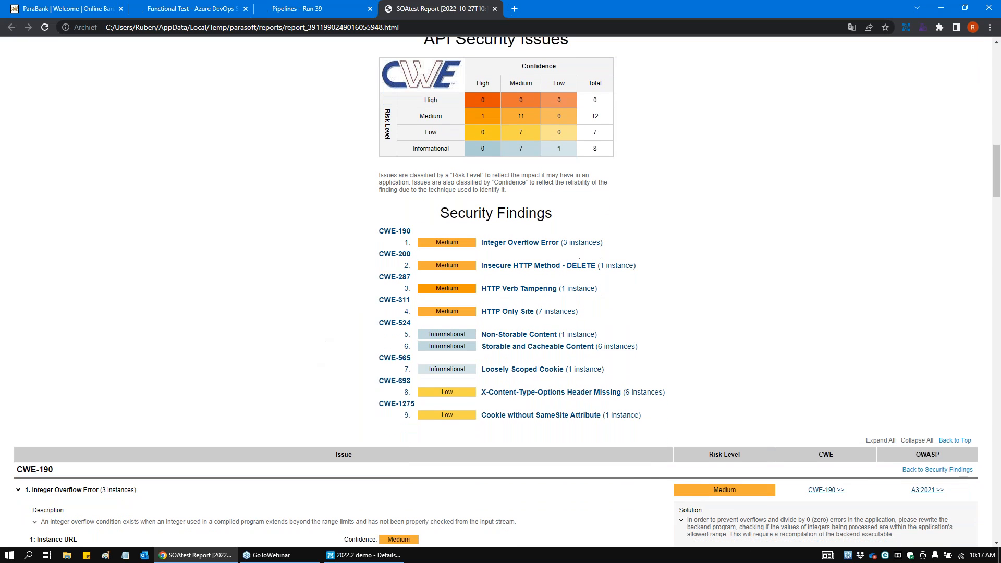
scroll(320, 373, down, 1)
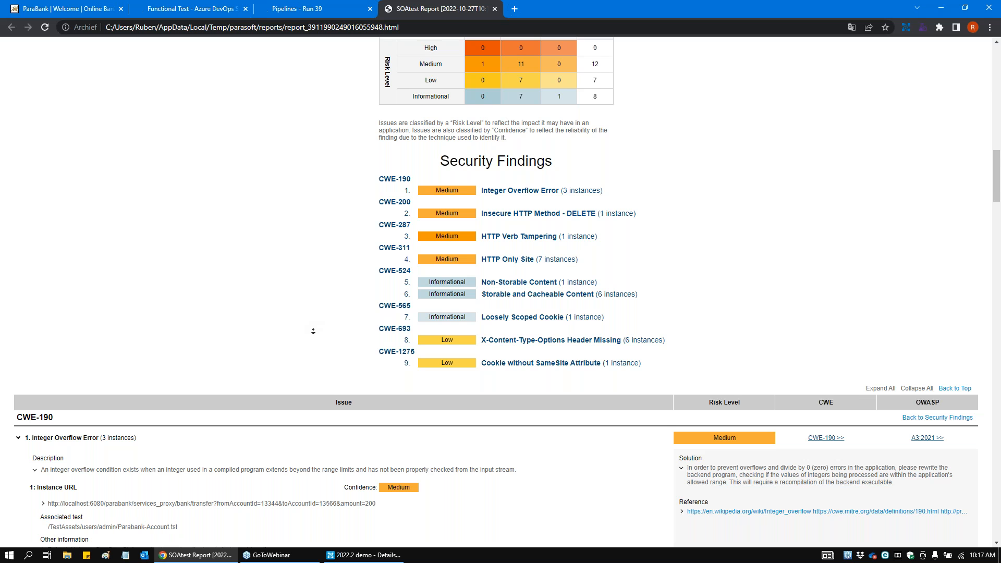
scroll(313, 328, down, 1)
scroll(314, 328, down, 2)
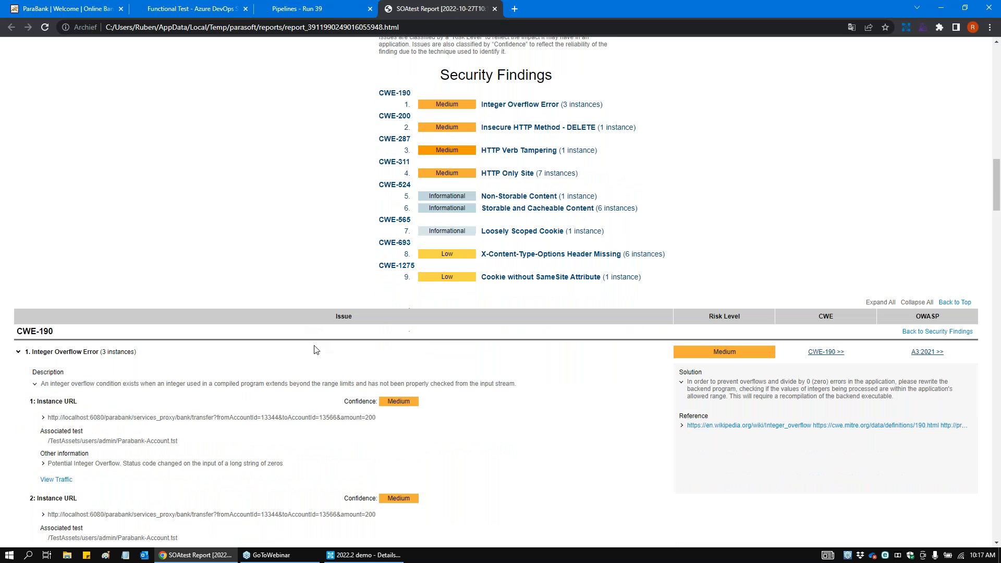
scroll(312, 374, down, 4)
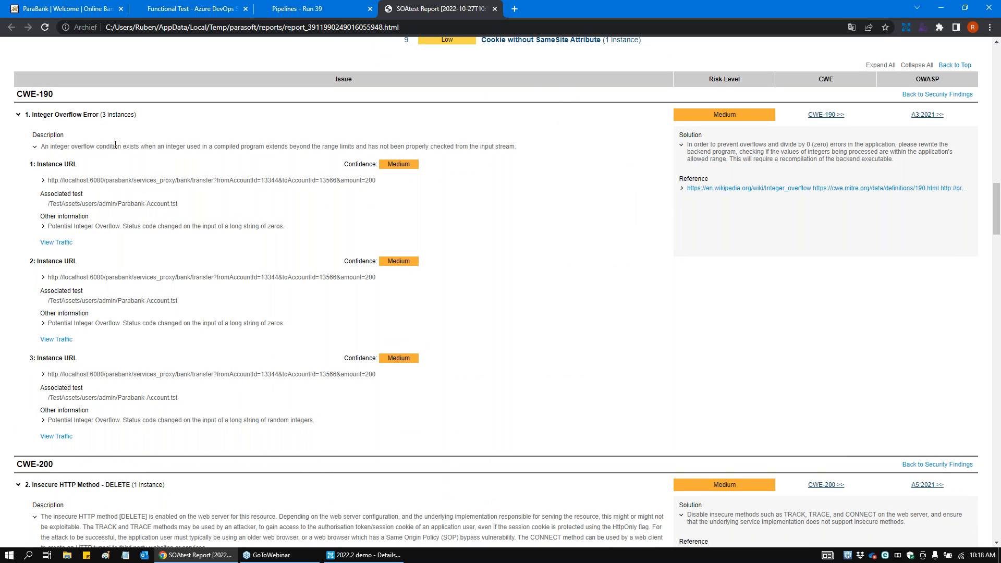
drag(51, 181, 422, 192)
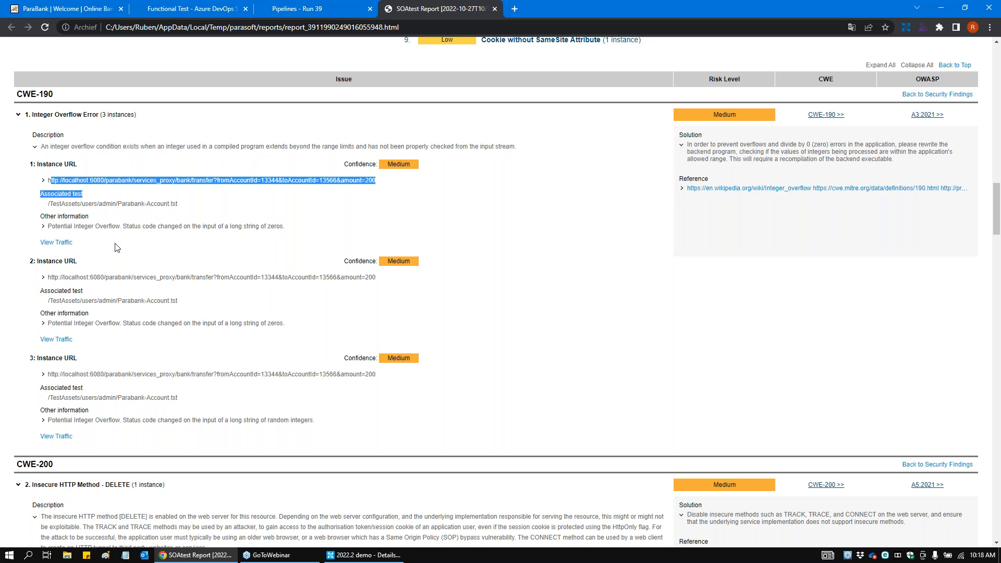
Step: Expand the other information of the first Integer Overflow Error instance, view its traffic report, and close that report
click(96, 238)
click(43, 227)
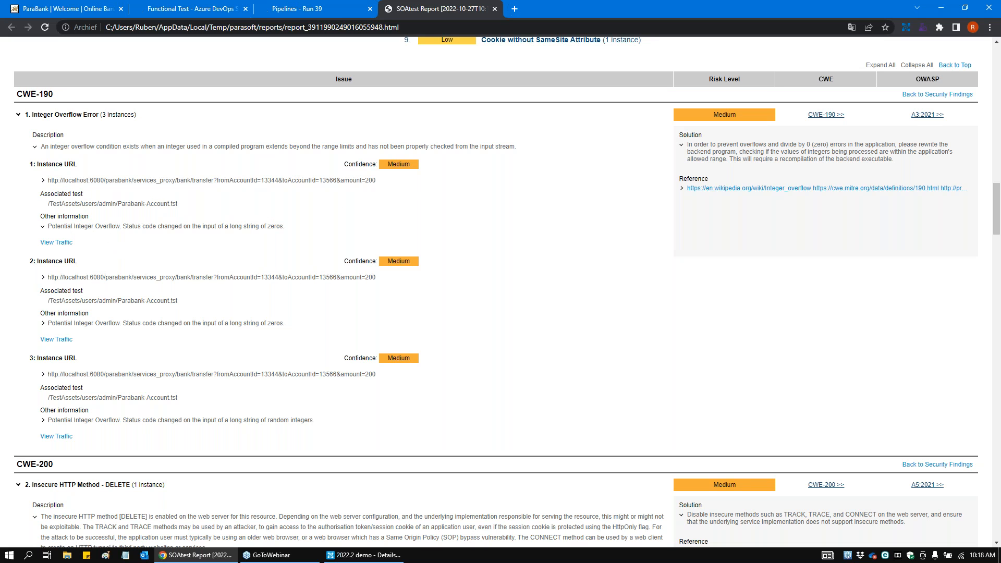
click(61, 244)
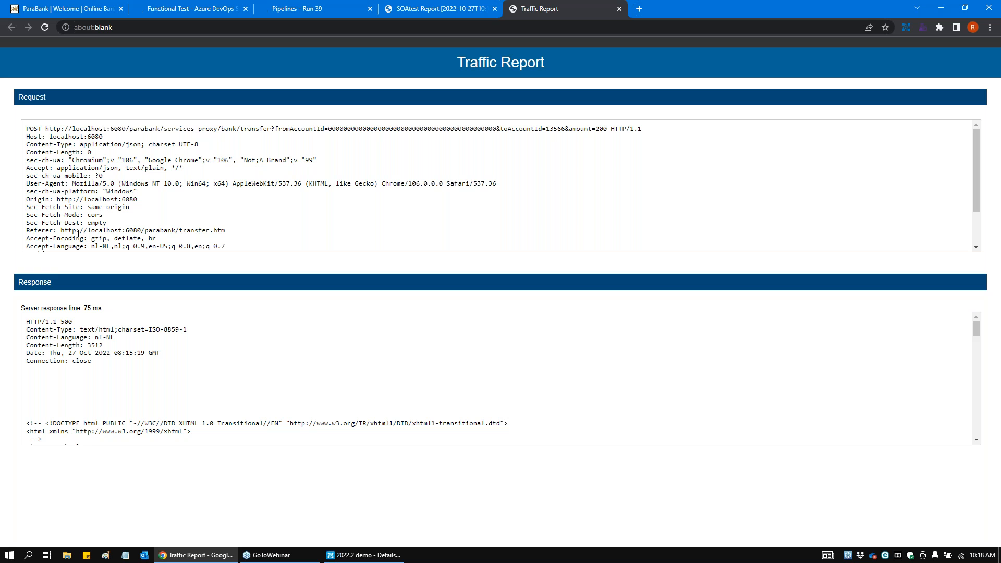
click(619, 9)
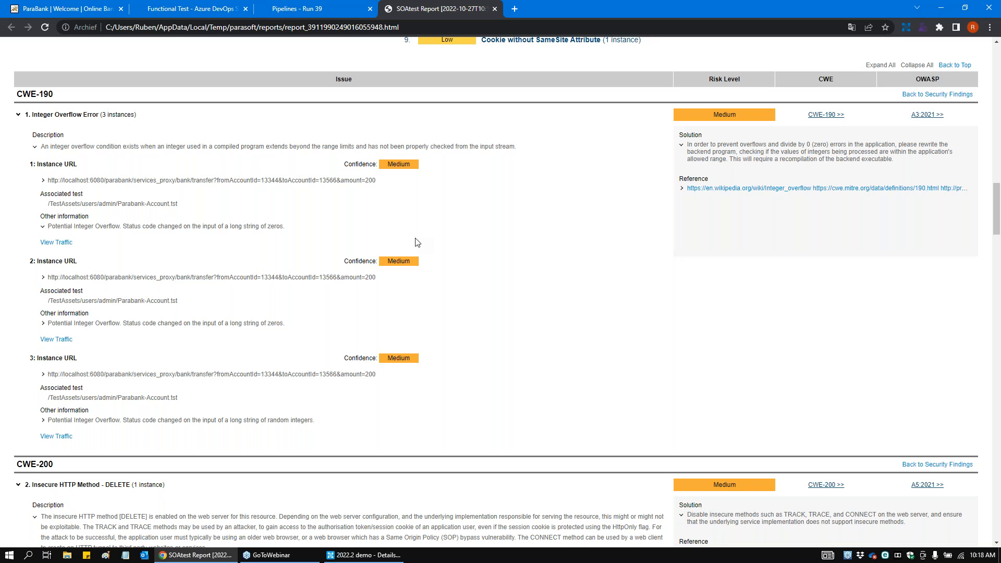
Step: Return to the API Security Issues summary and highlight the html extension in the report's address
drag(997, 193, 995, 146)
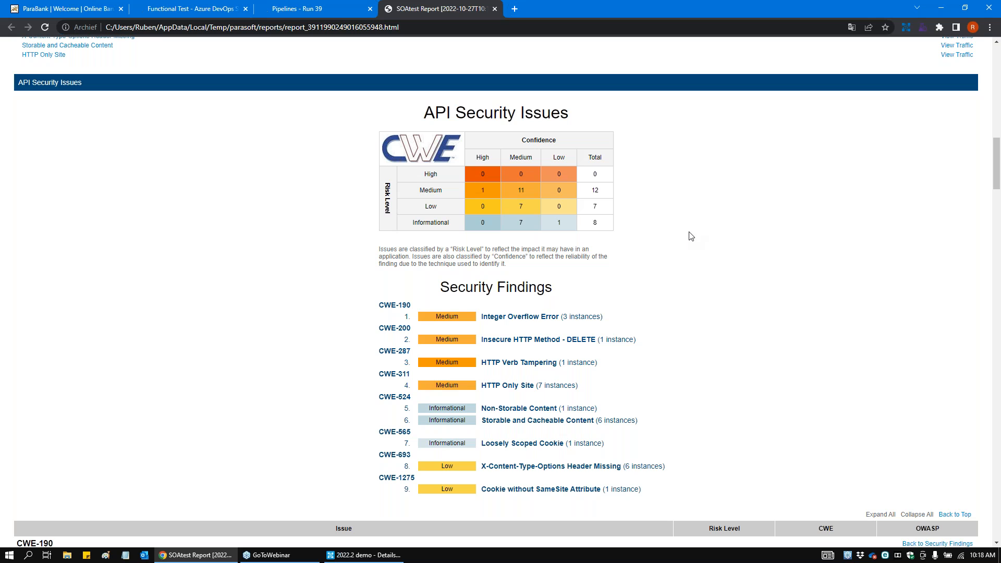
click(422, 29)
click(422, 29)
drag(422, 28, 406, 30)
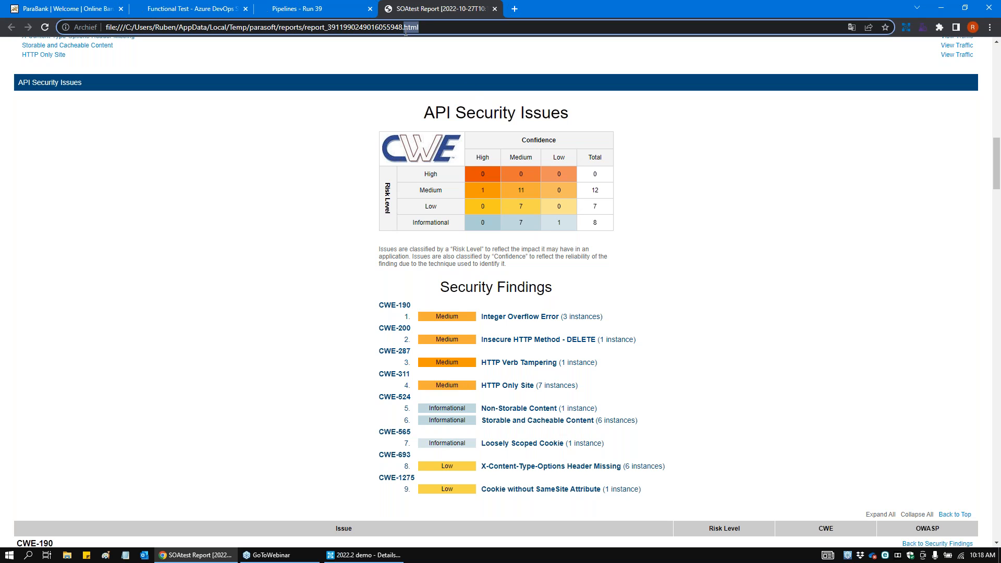
click(426, 31)
Step: Switch to Azure DevOps and examine the soatestcli.exe script of Execute SOAtest Functional Tests in the Functional Test task group
click(283, 10)
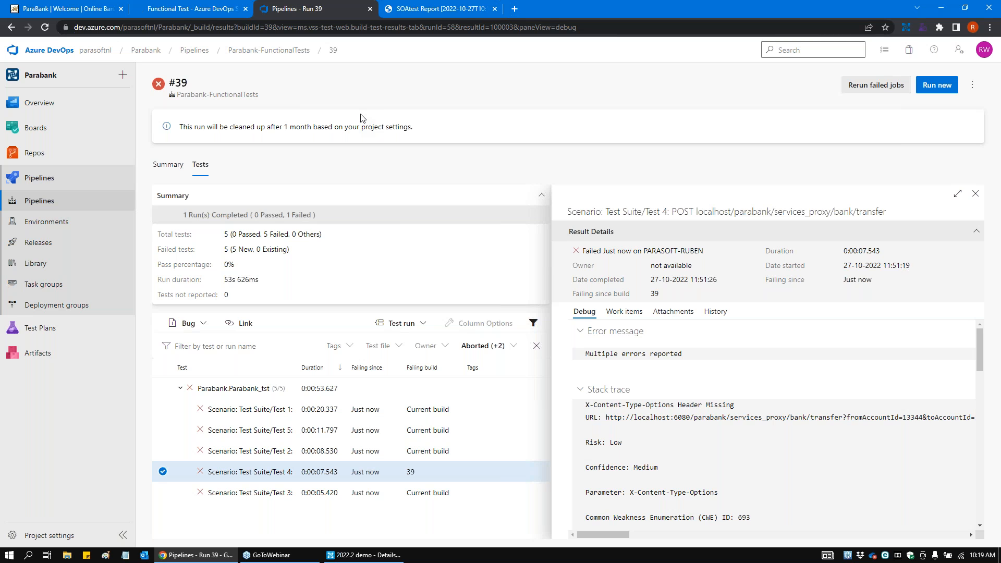
click(205, 7)
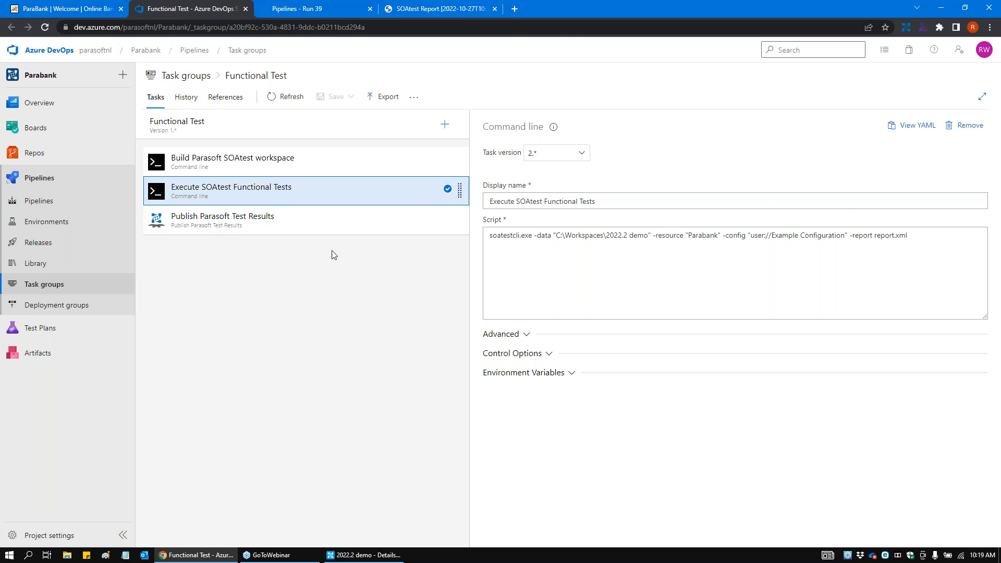
click(487, 236)
drag(487, 236, 914, 245)
click(924, 245)
drag(514, 235, 532, 235)
click(529, 235)
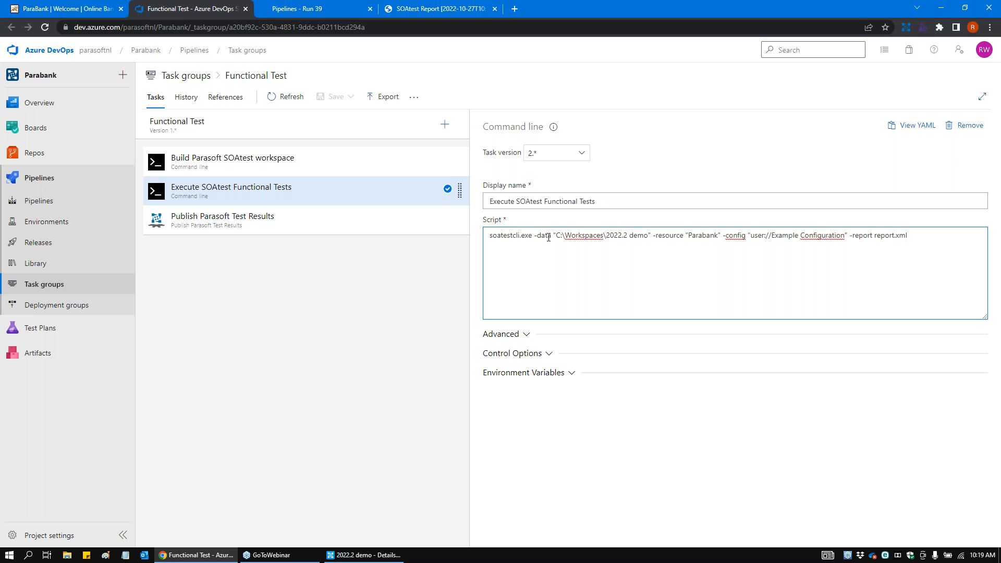
Step: Examine the script's -data workspace, -resource "Parabank" and -report report.xml arguments
drag(537, 236, 721, 236)
click(720, 236)
drag(719, 236, 690, 231)
click(691, 240)
drag(853, 238, 911, 237)
click(917, 236)
drag(854, 237, 909, 235)
click(909, 235)
Step: Review the stack trace of the failed Test 4 bank transfer in pipeline run 39 and open the test's history
click(320, 15)
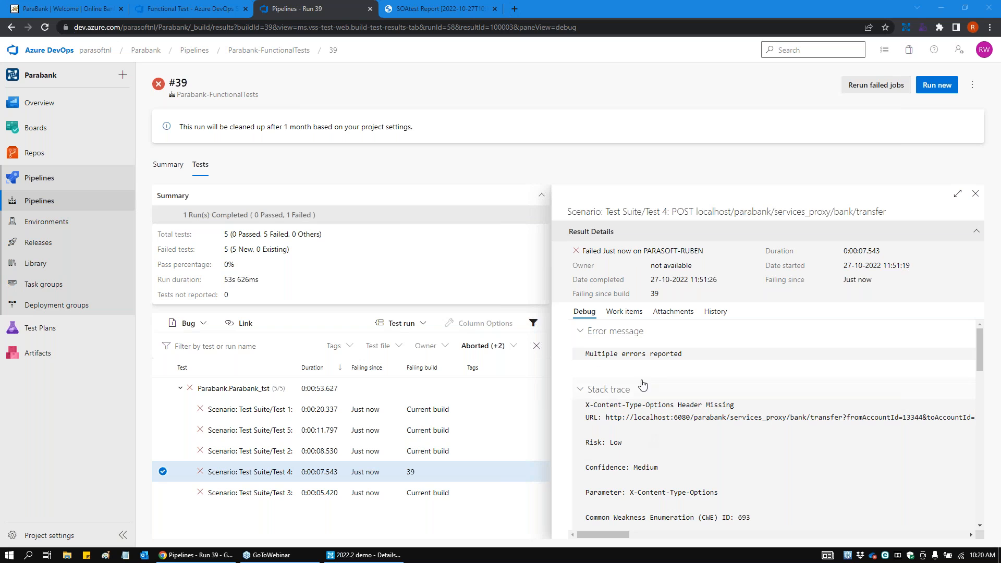
scroll(677, 459, down, 1)
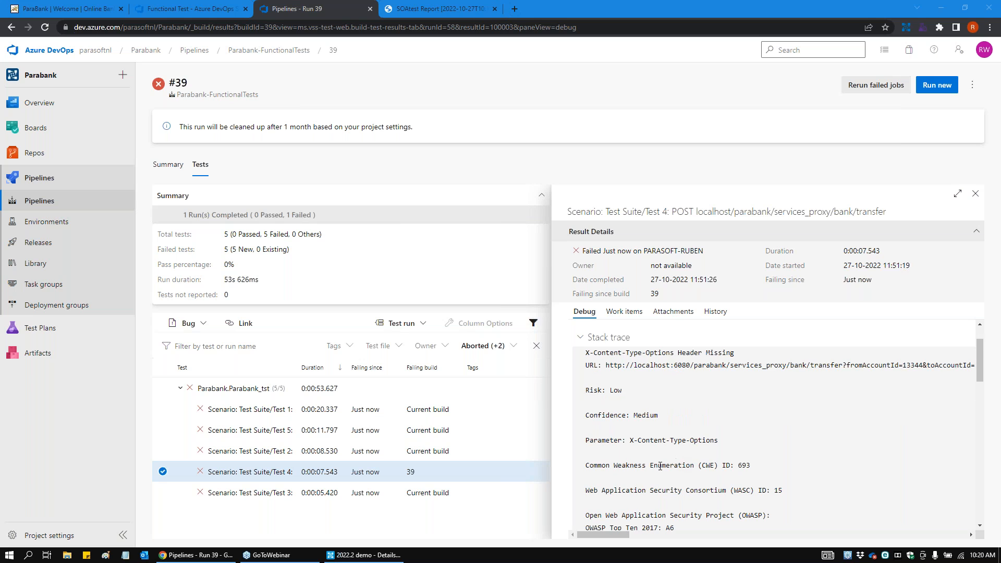
scroll(676, 462, down, 1)
drag(609, 414, 635, 453)
click(635, 453)
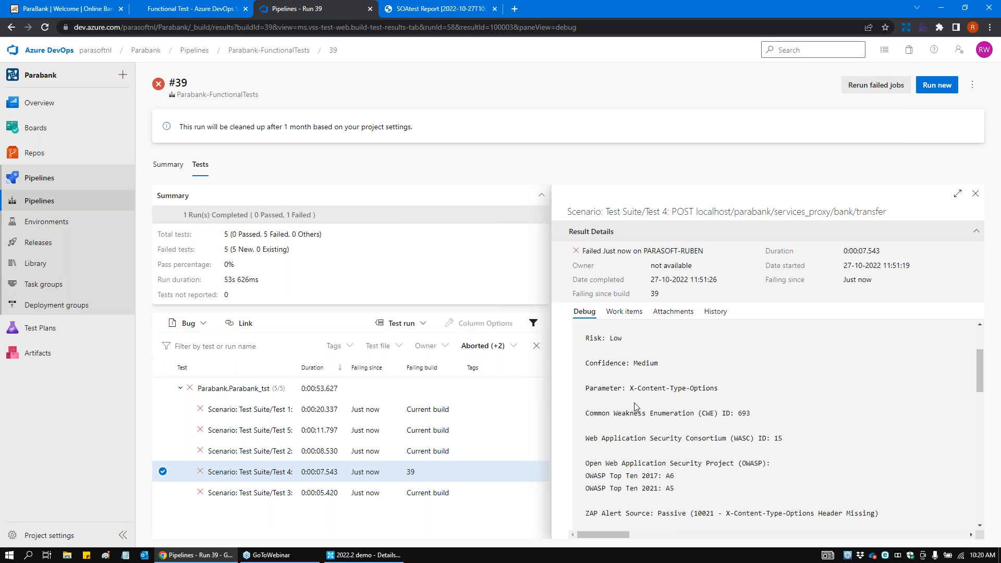
drag(602, 338, 623, 341)
scroll(645, 464, down, 1)
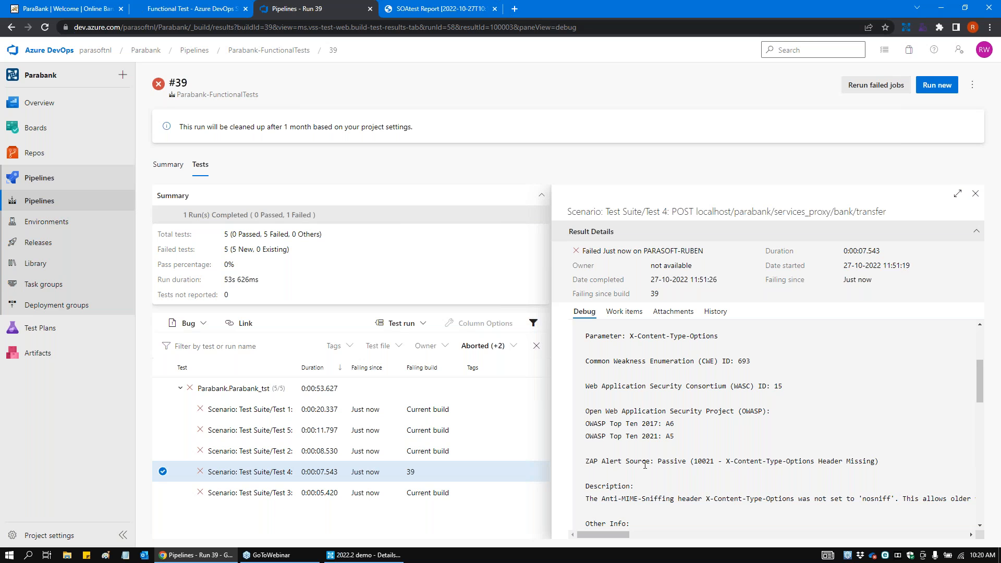
click(715, 313)
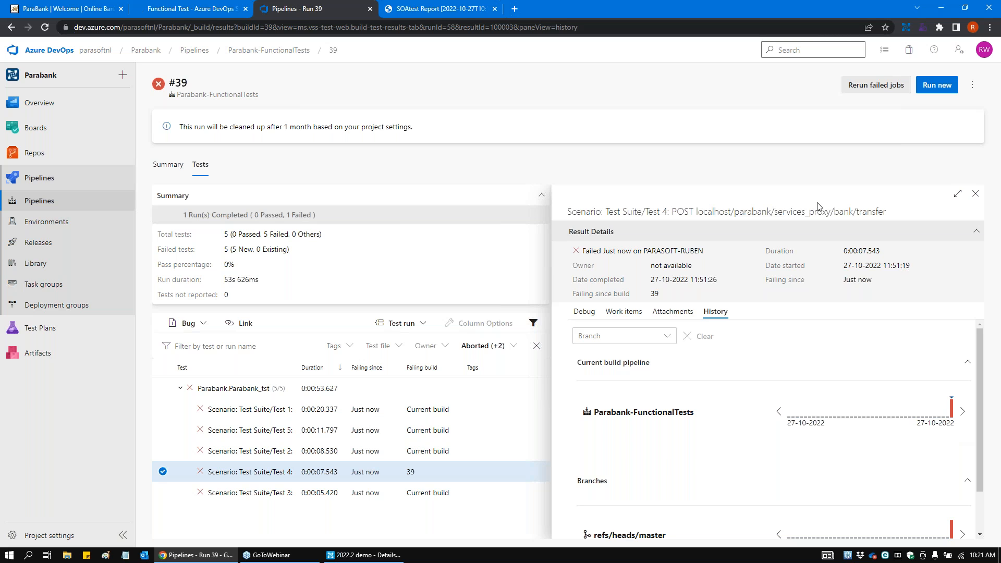
Step: Go back through the SOAtest report to Parasoft SOAtest and open the Security page of its preferences
click(479, 6)
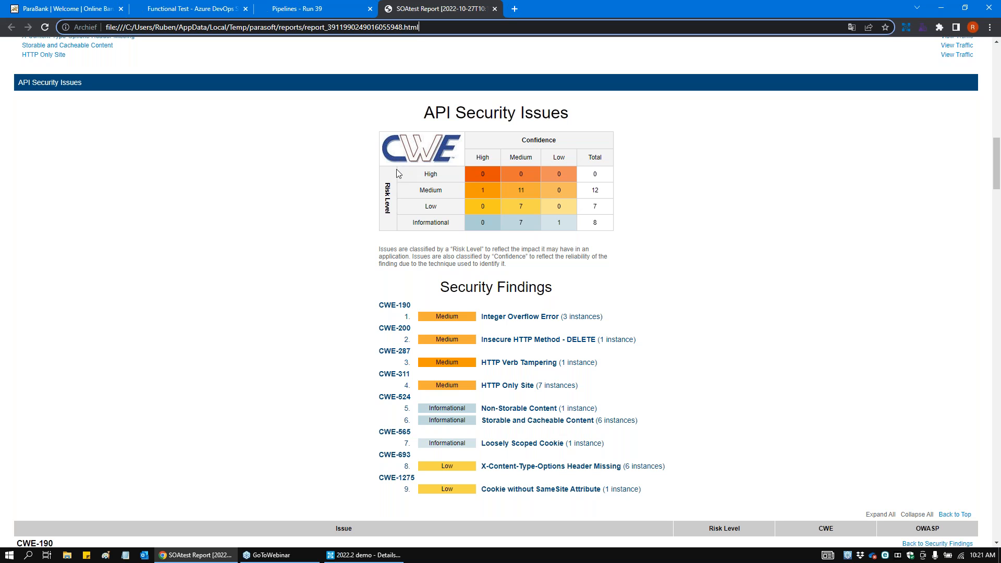
click(349, 556)
click(123, 17)
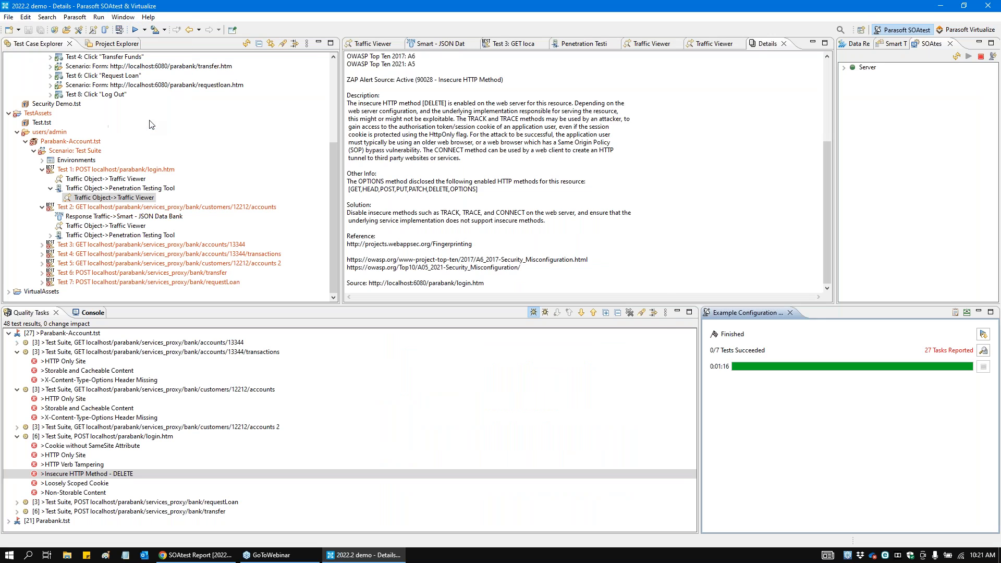
click(149, 120)
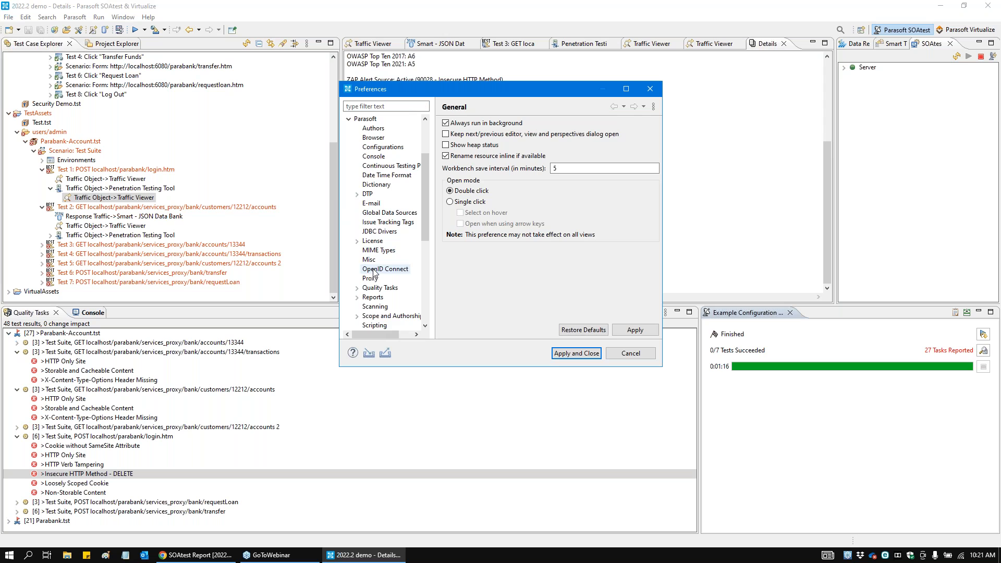
scroll(388, 262, down, 1)
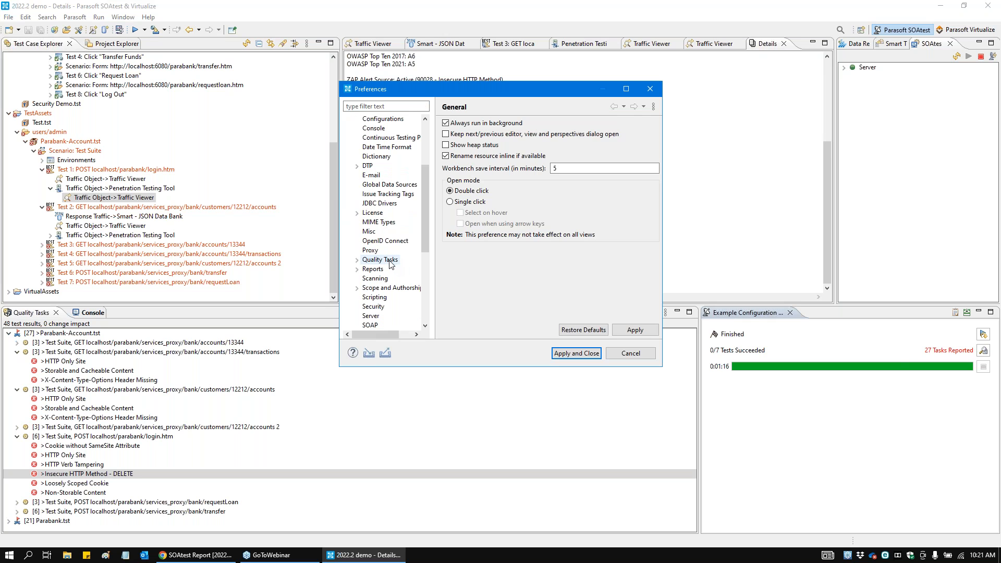
click(379, 306)
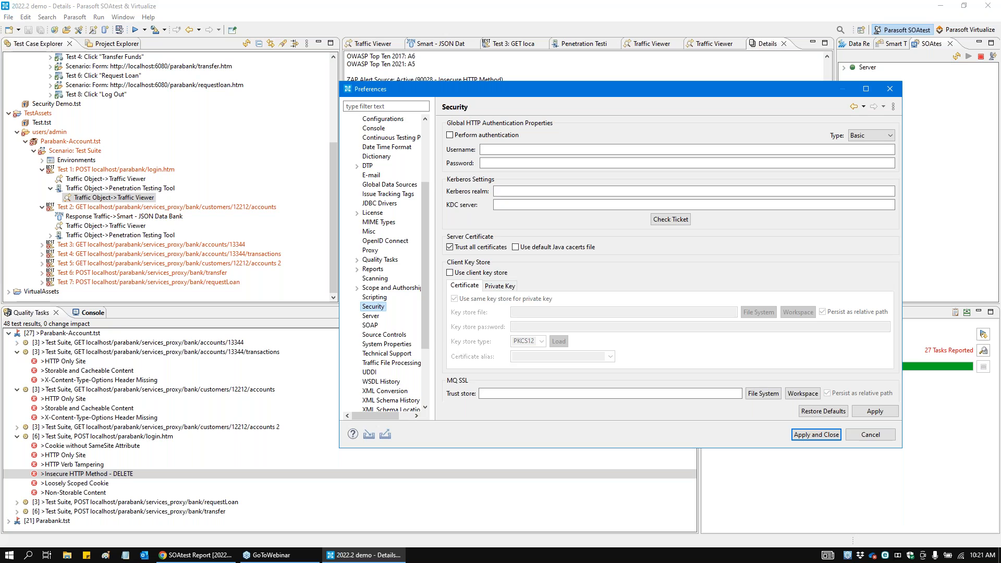
Step: Open the API Security report preferences to view the CWE and OWASP 2021 Top 10 grouping options, then return to the browser report
scroll(379, 305, down, 2)
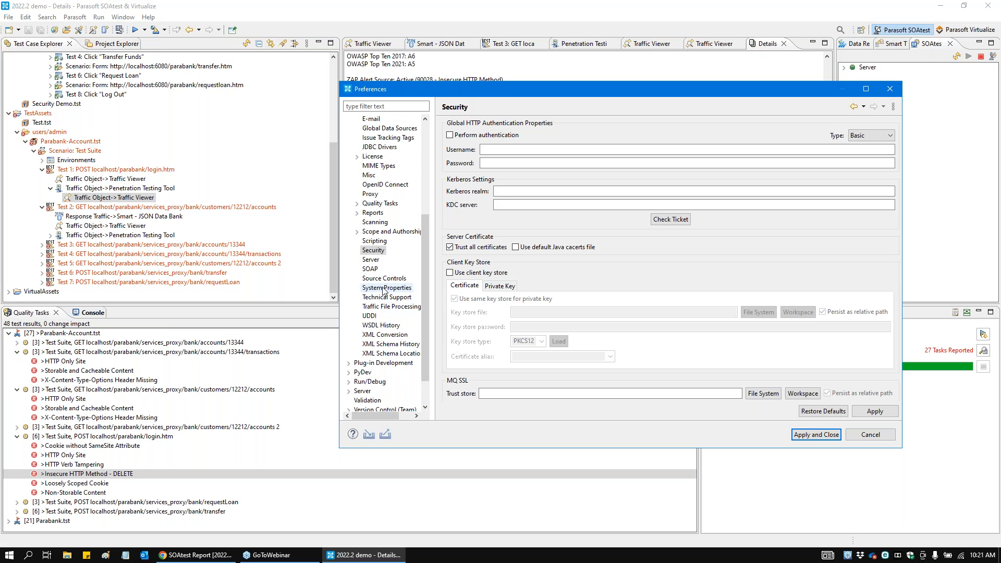
click(372, 212)
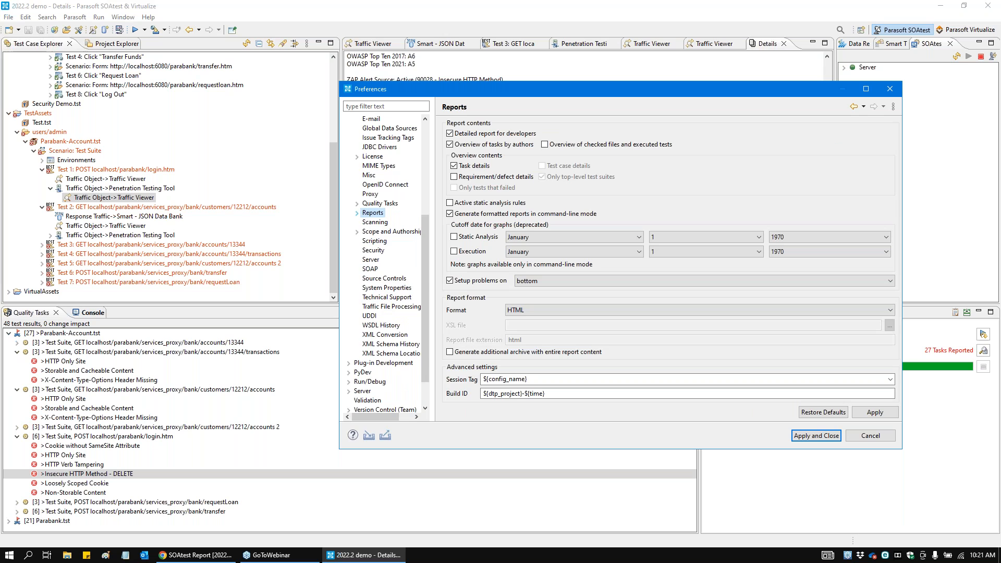
click(357, 213)
click(387, 222)
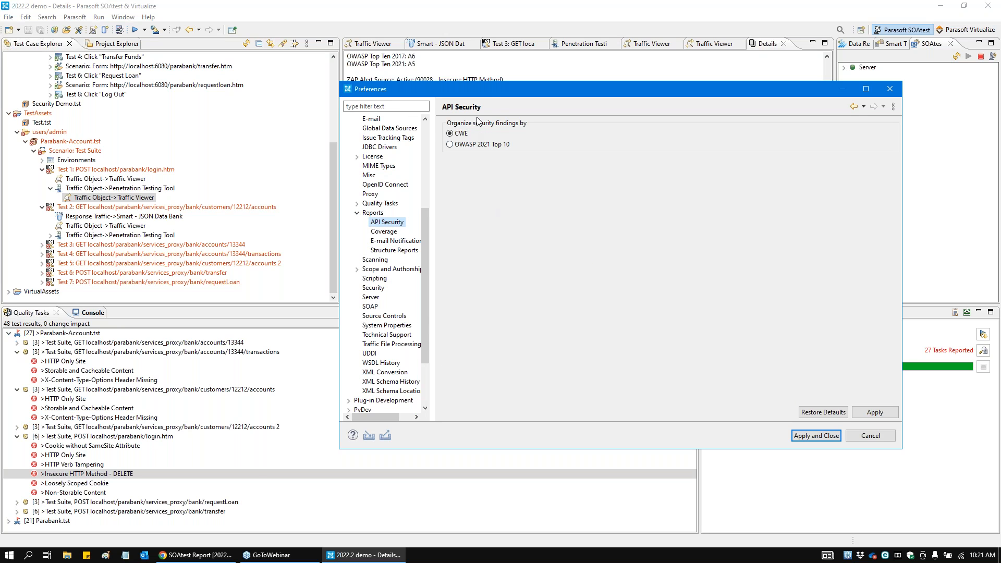
drag(485, 91, 379, 118)
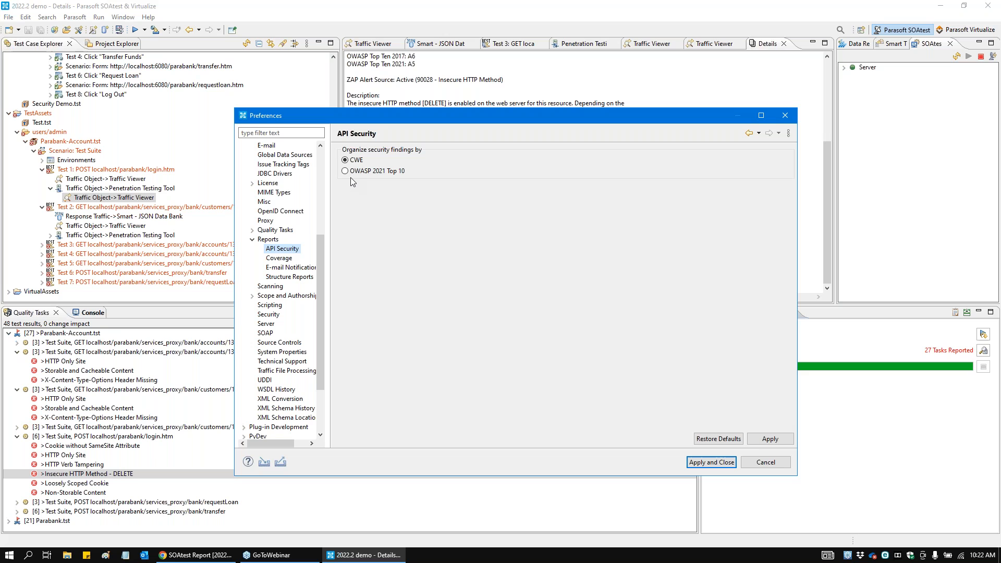
click(212, 559)
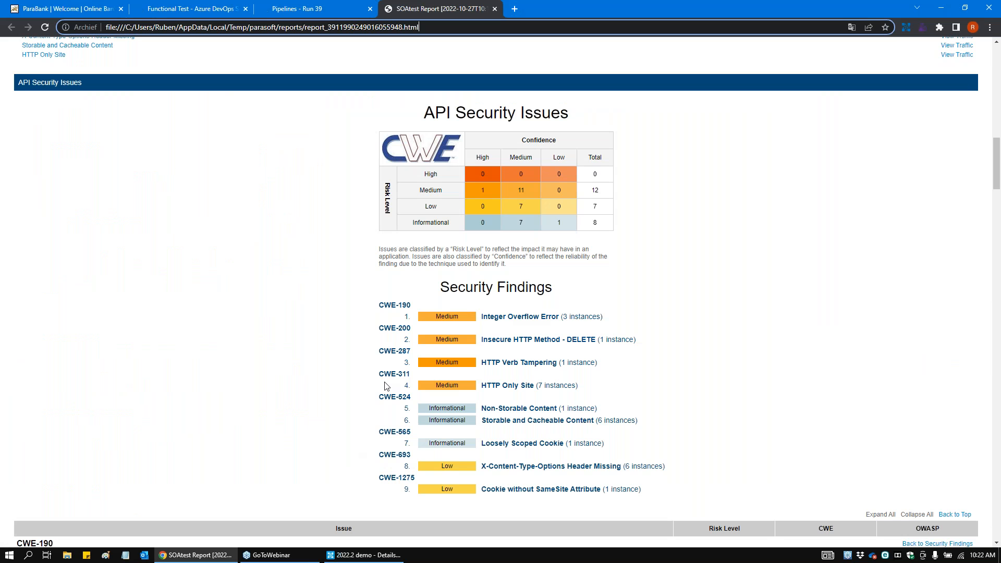